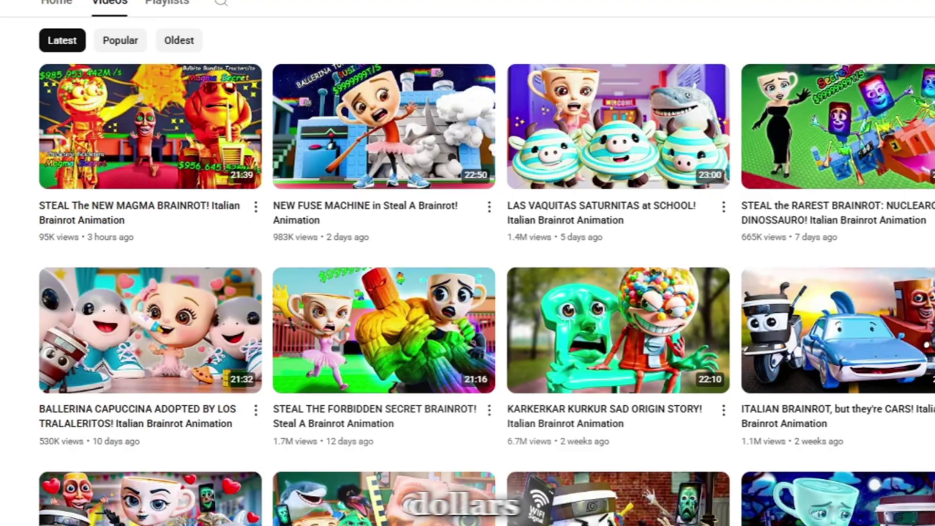
pyautogui.scroll(-4, 468, 293)
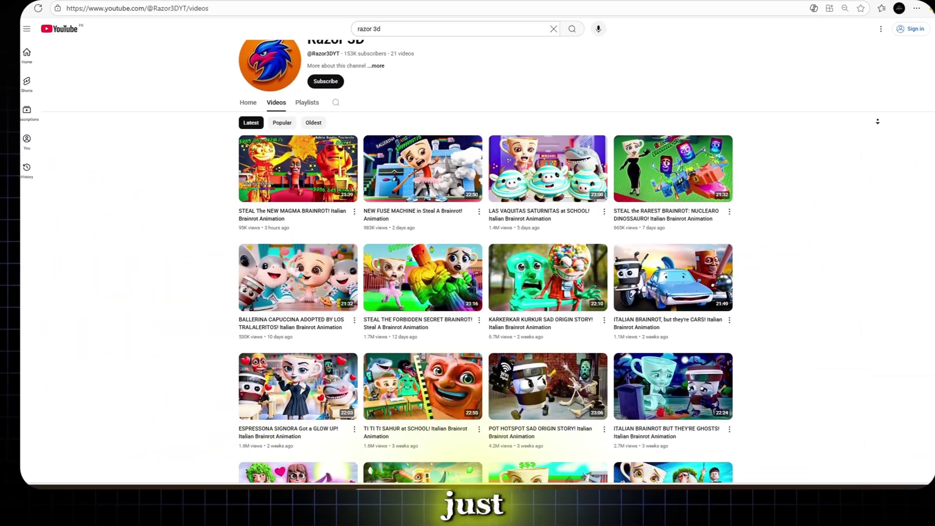
pyautogui.scroll(-4, 467, 292)
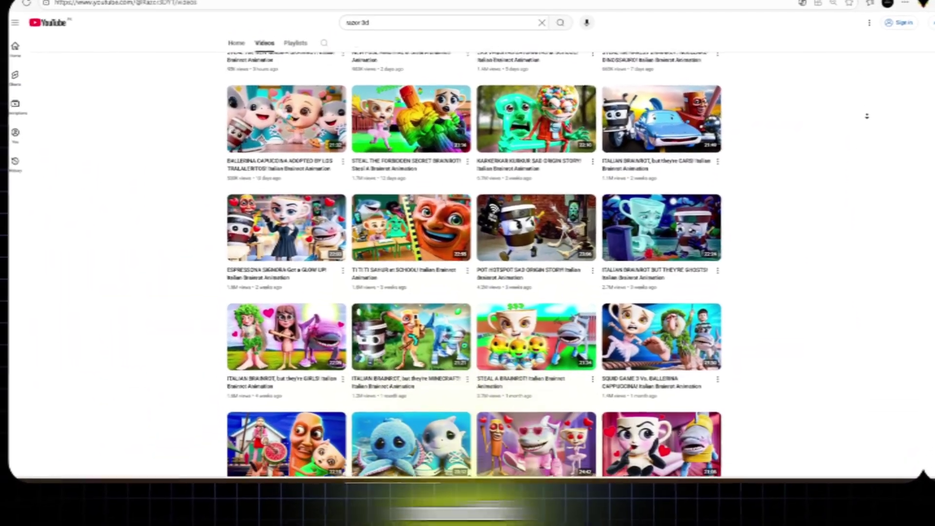
pyautogui.scroll(-2, 468, 292)
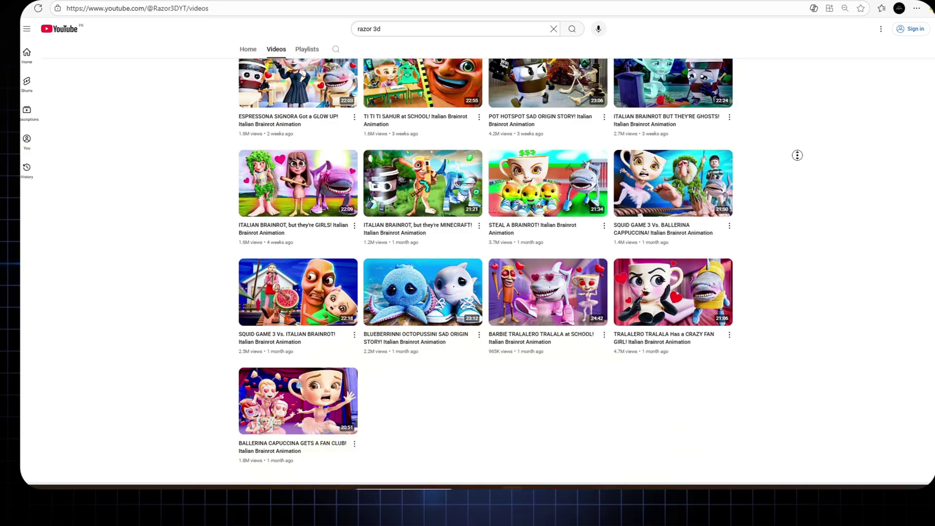
pyautogui.scroll(5, 798, 155)
pyautogui.scroll(5, 798, 155)
pyautogui.scroll(3, 800, 131)
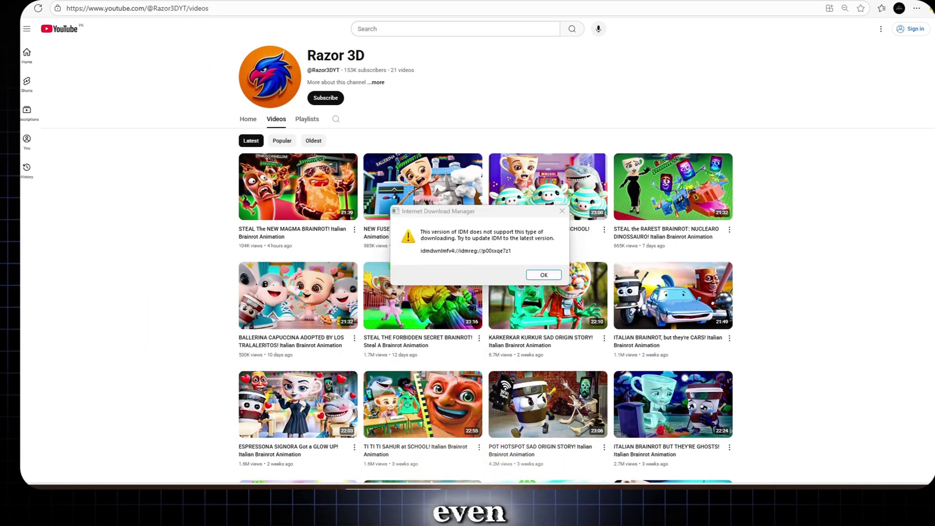
pyautogui.scroll(-1, 594, 215)
# Dismiss the Internet Download Manager version warning covering the Razor 3D video grid.
pyautogui.click(562, 211)
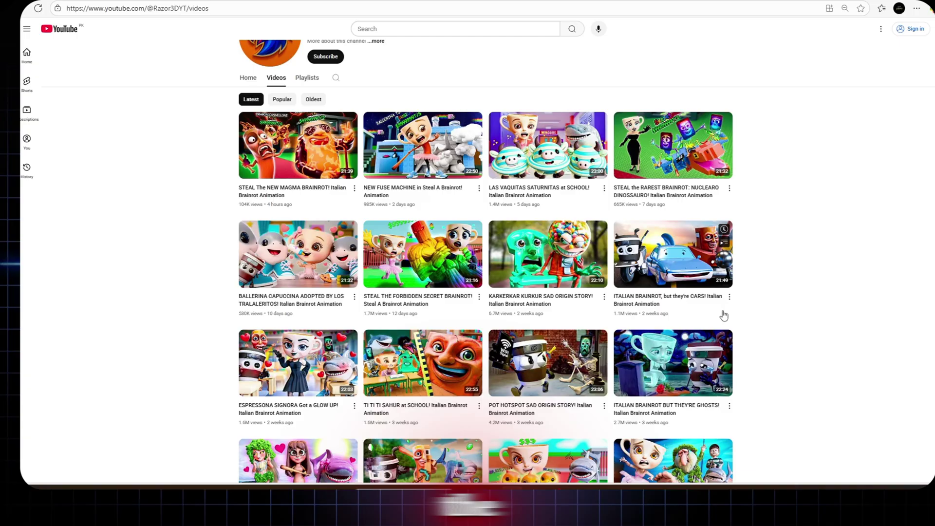
pyautogui.scroll(-1, 486, 293)
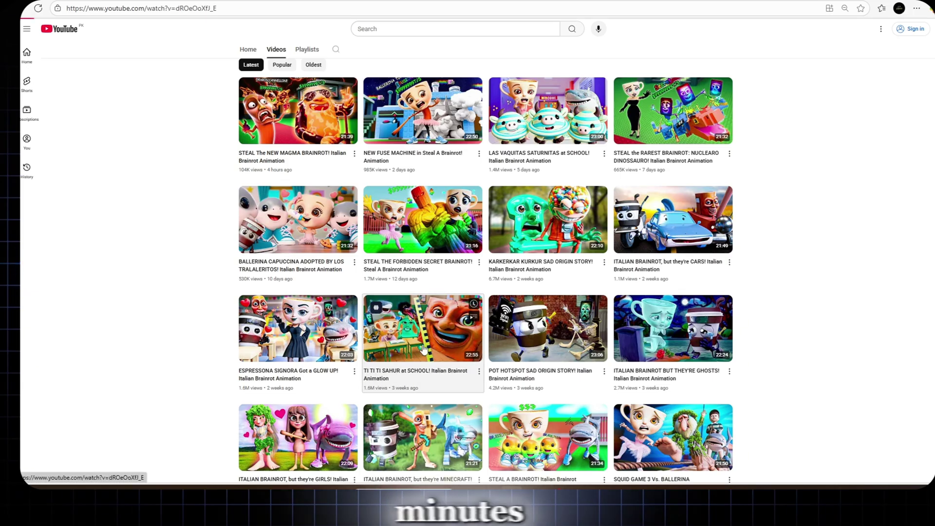
pyautogui.click(423, 329)
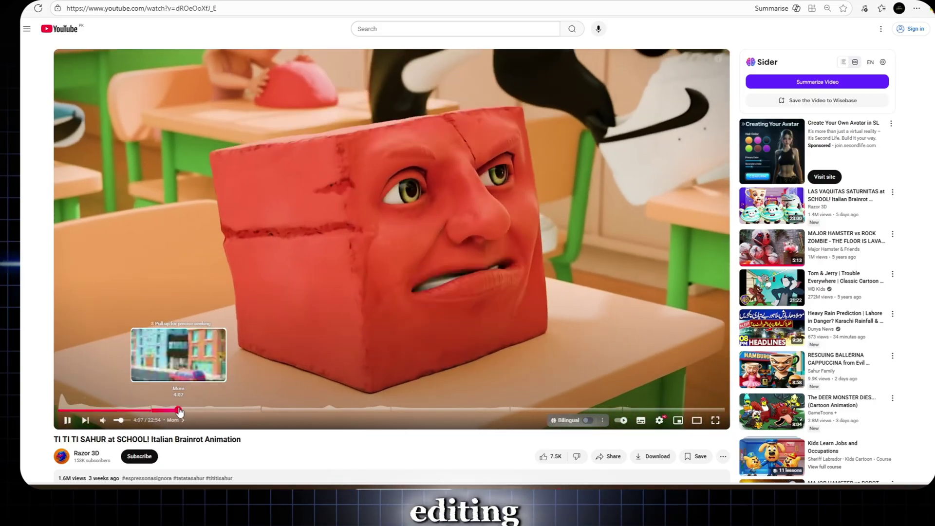
pyautogui.click(178, 410)
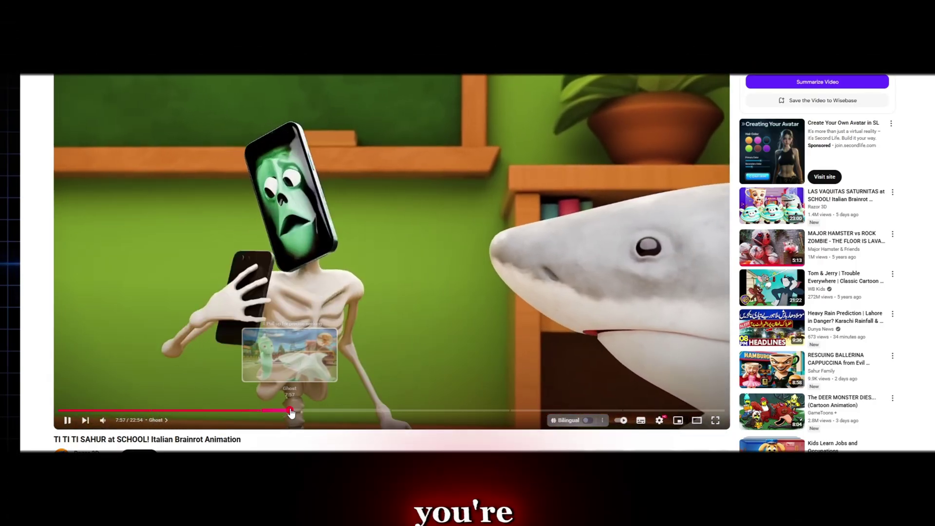
pyautogui.click(291, 414)
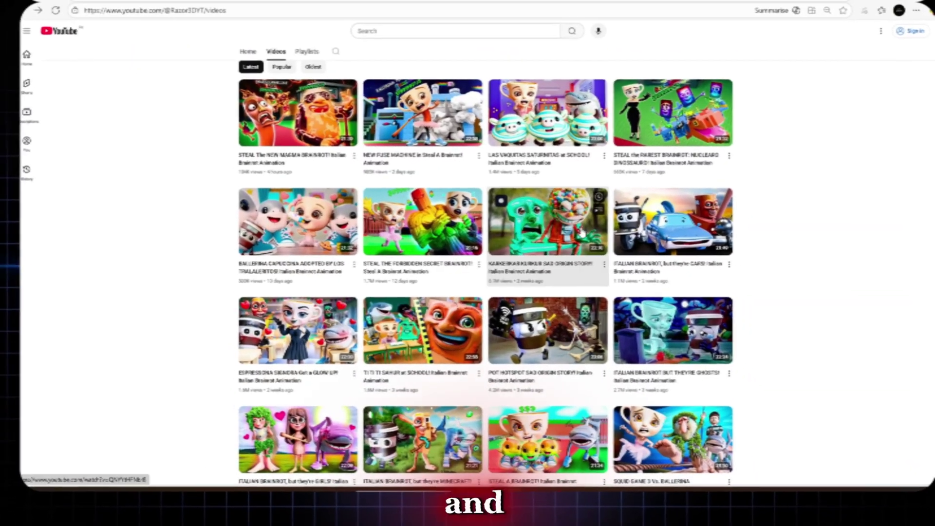
pyautogui.click(283, 329)
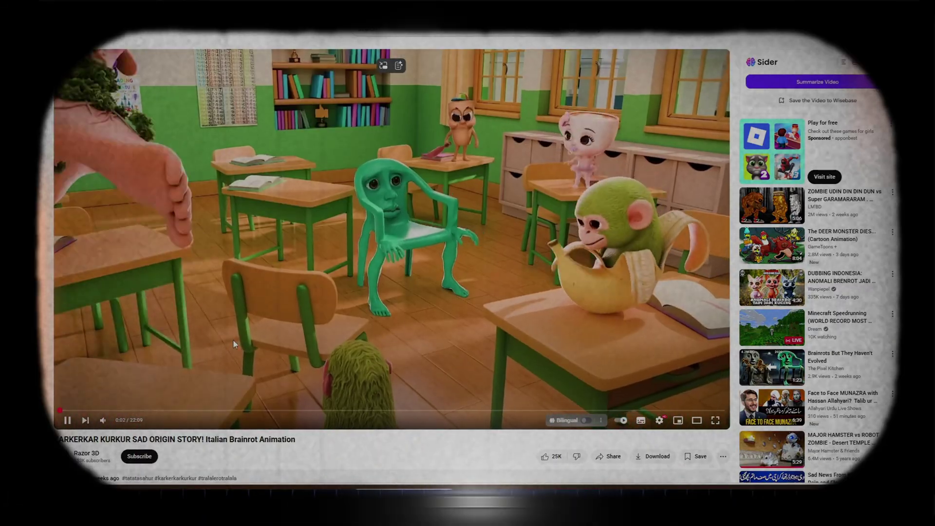
pyautogui.click(266, 419)
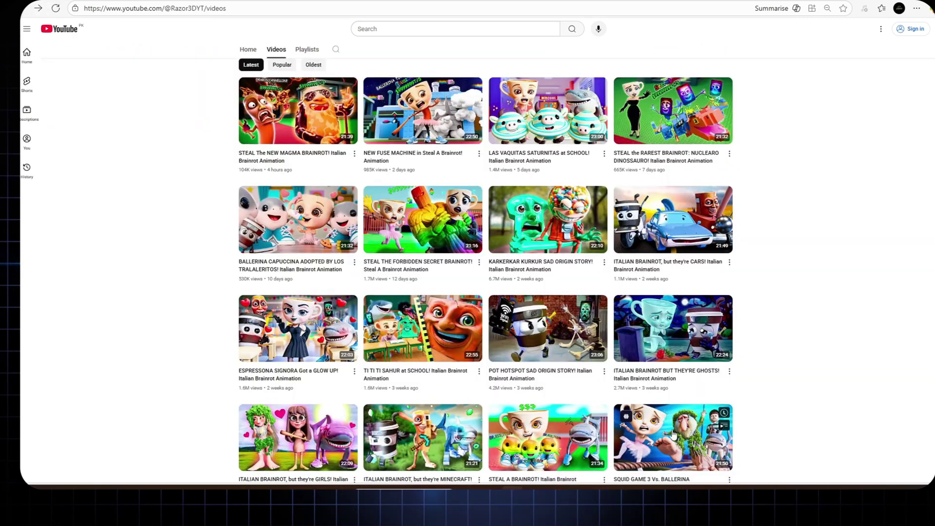
pyautogui.scroll(1, 658, 418)
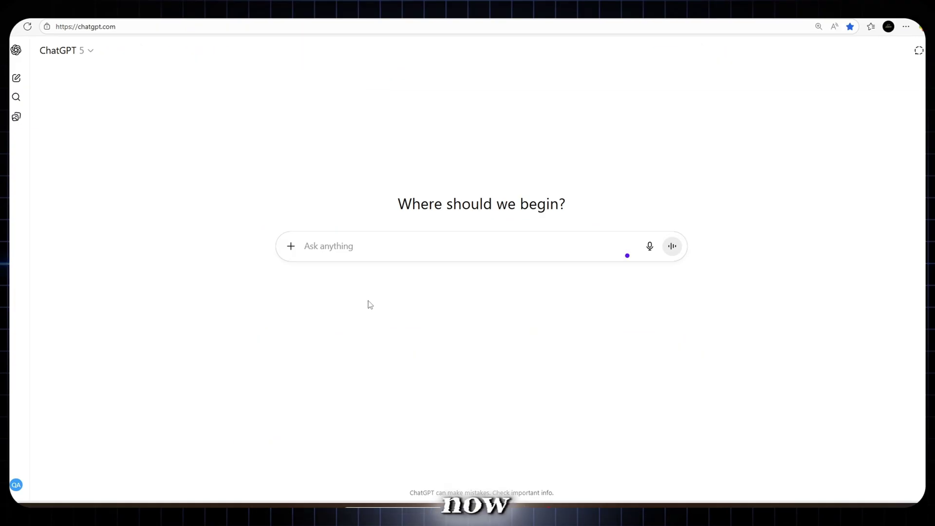
# Paste the request for 10 ultra-cute Pixar 3D character prompts into ChatGPT and send it.
pyautogui.rightClick(393, 239)
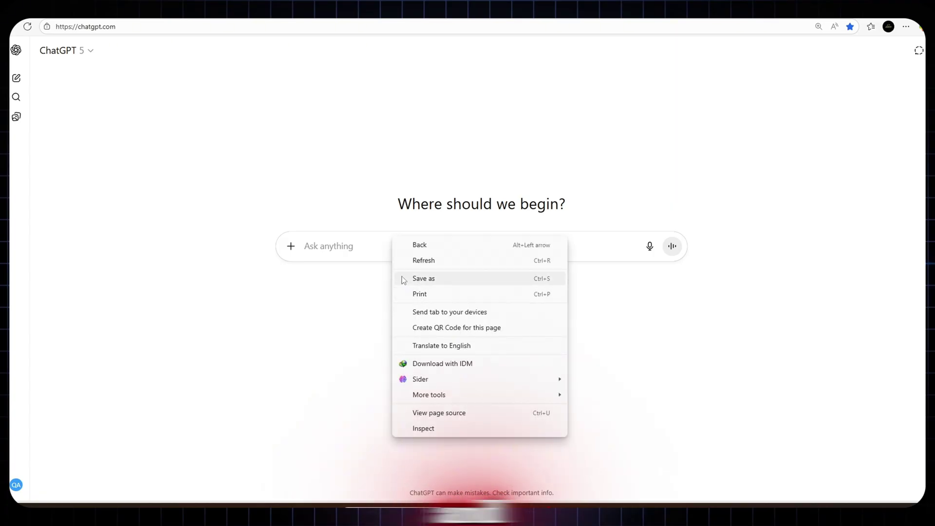
pyautogui.rightClick(374, 252)
pyautogui.click(403, 327)
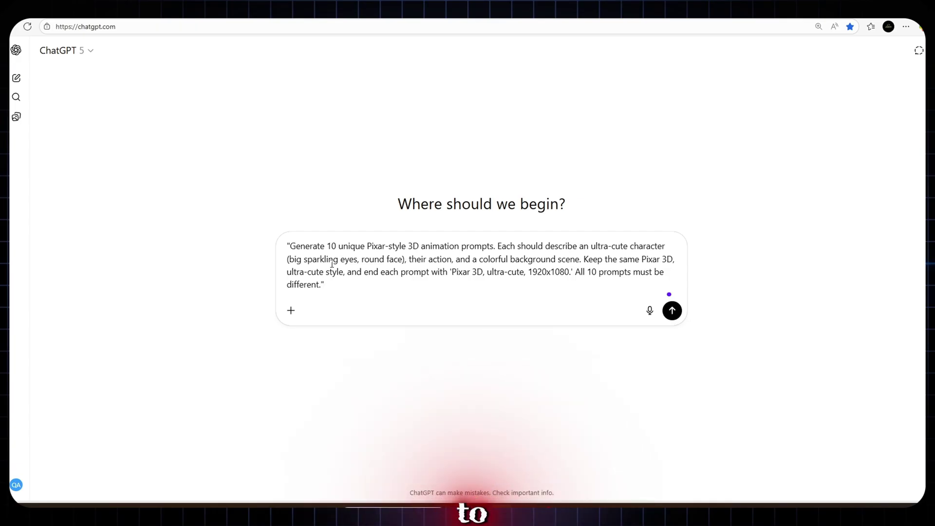
pyautogui.moveTo(289, 246); pyautogui.dragTo(574, 341)
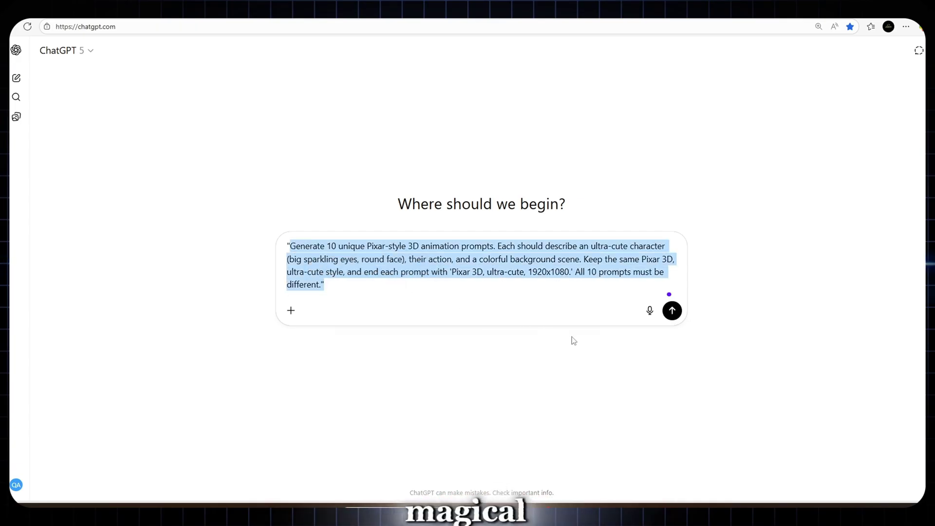
pyautogui.click(673, 312)
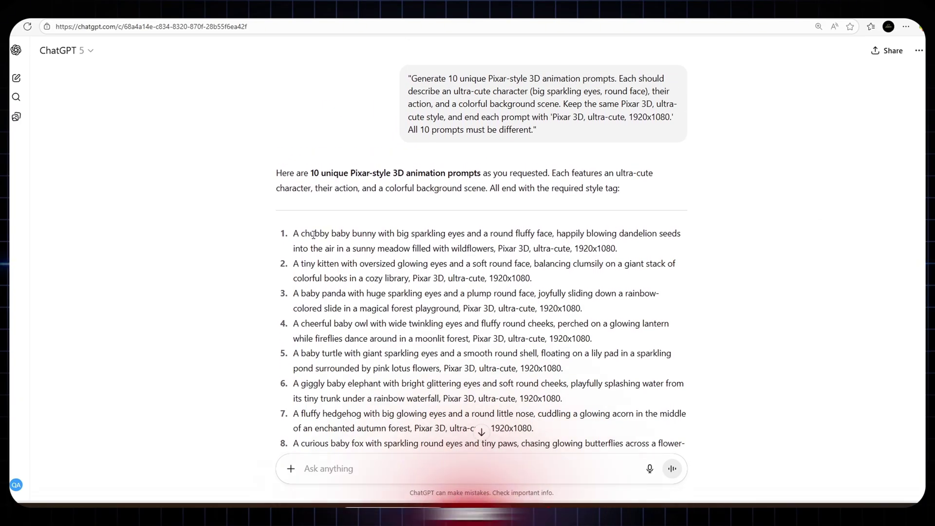
# Select the baby bunny, tiny kitten and baby panda prompts in turn.
pyautogui.moveTo(294, 232); pyautogui.dragTo(618, 248)
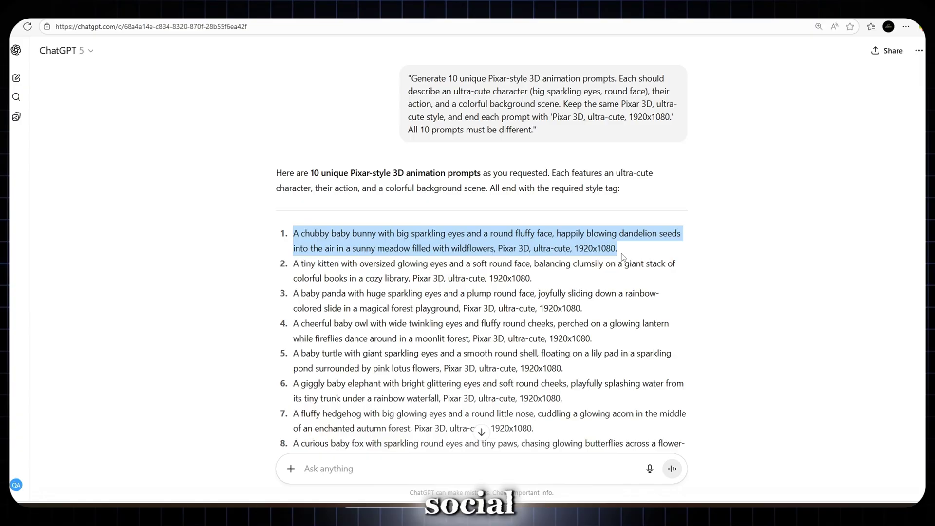
pyautogui.click(360, 277)
pyautogui.moveTo(292, 263); pyautogui.dragTo(518, 280)
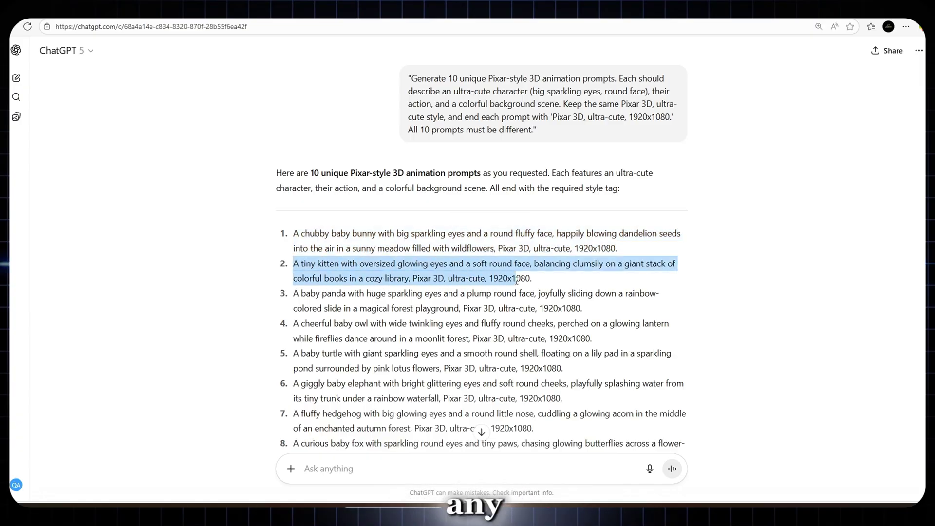
pyautogui.click(467, 284)
pyautogui.moveTo(293, 292); pyautogui.dragTo(627, 326)
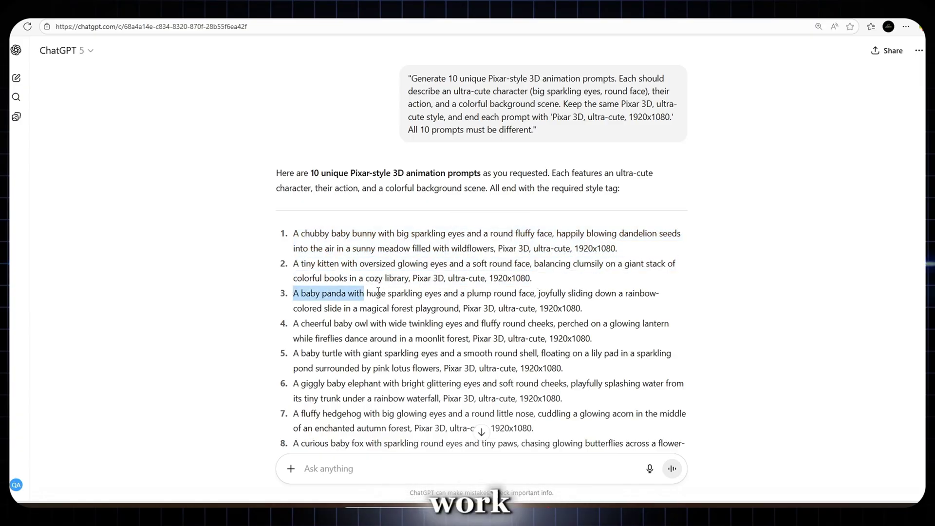
# Select the owl, turtle and baby elephant prompts, then clear the selection.
pyautogui.click(579, 322)
pyautogui.moveTo(293, 338); pyautogui.dragTo(486, 380)
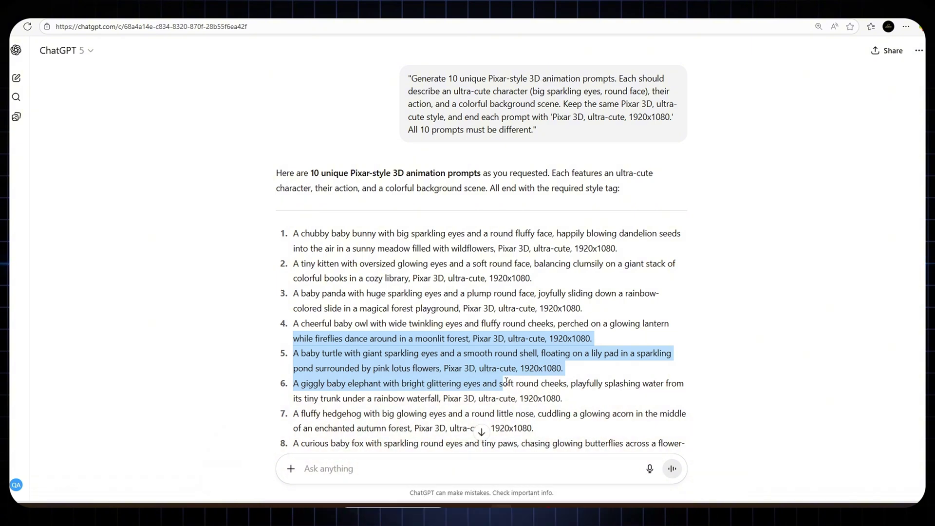
pyautogui.moveTo(517, 395); pyautogui.dragTo(521, 395)
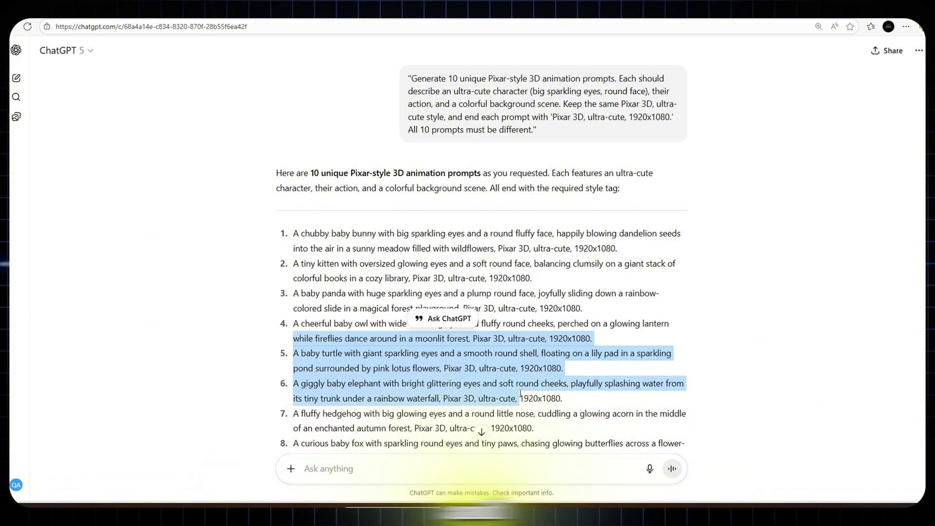
pyautogui.click(315, 388)
pyautogui.scroll(-1, 481, 410)
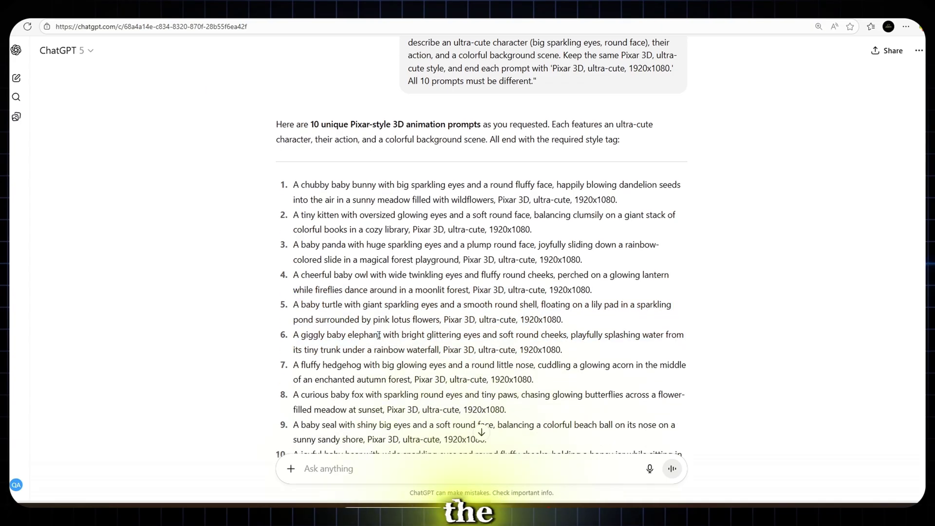
pyautogui.moveTo(314, 336); pyautogui.dragTo(564, 388)
pyautogui.click(441, 285)
pyautogui.scroll(-2, 441, 293)
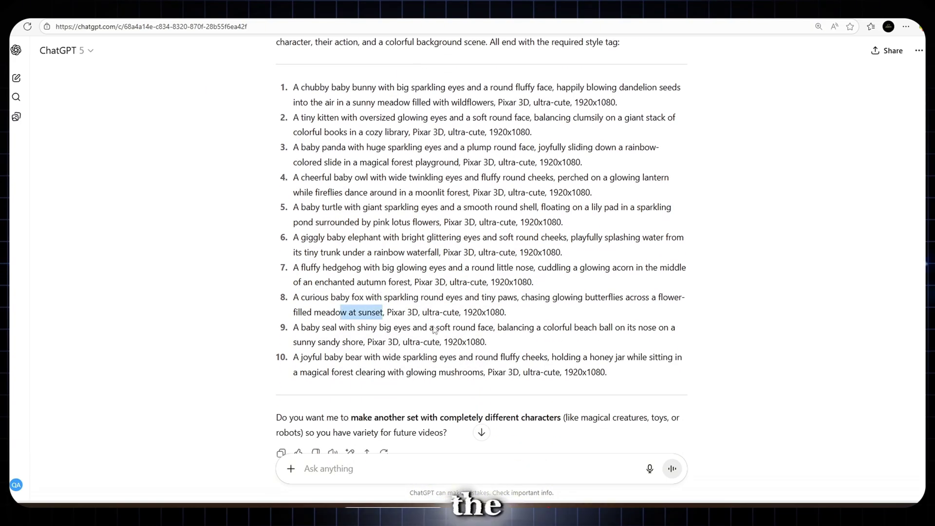
pyautogui.moveTo(340, 312); pyautogui.dragTo(384, 312)
pyautogui.click(325, 223)
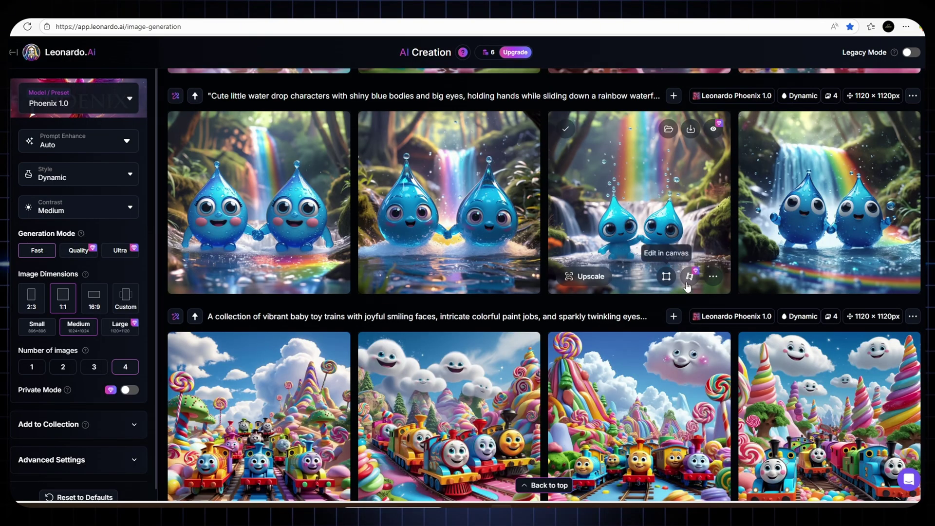
pyautogui.scroll(8, 686, 282)
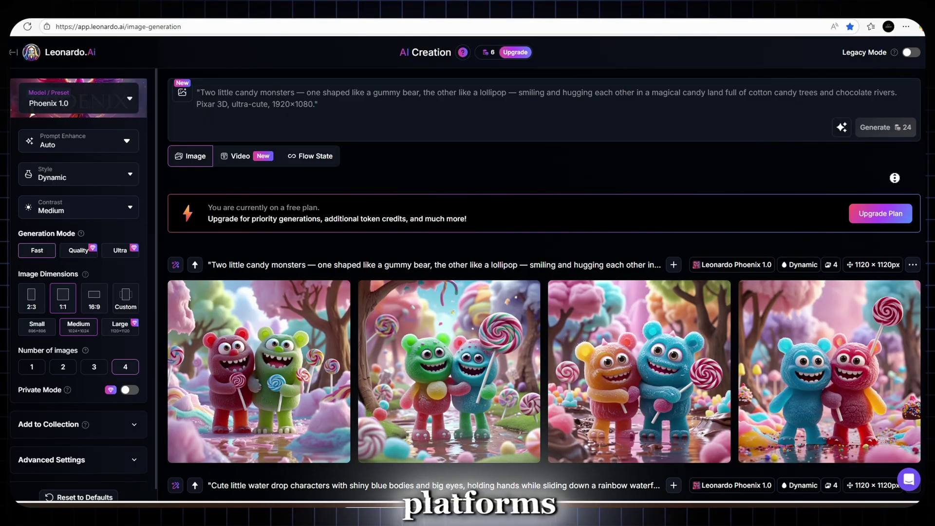
pyautogui.scroll(-1, 895, 177)
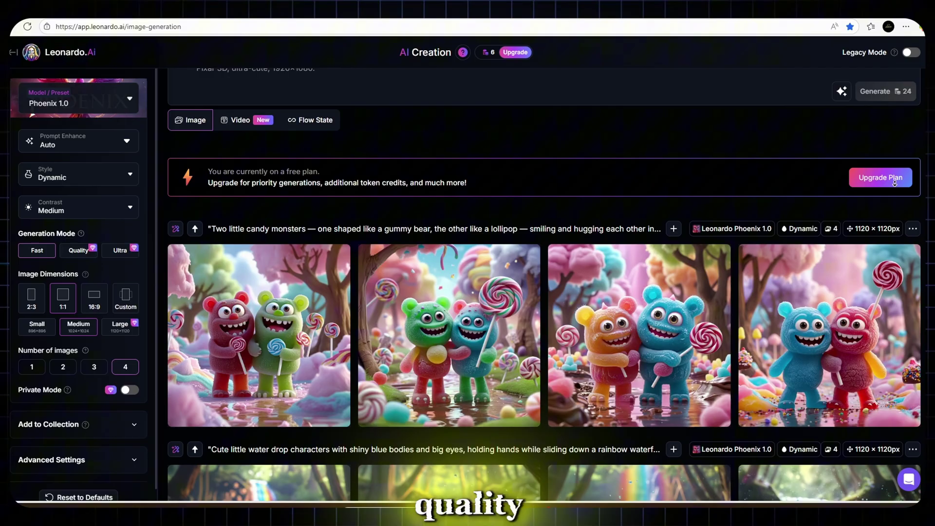
pyautogui.scroll(-2, 894, 182)
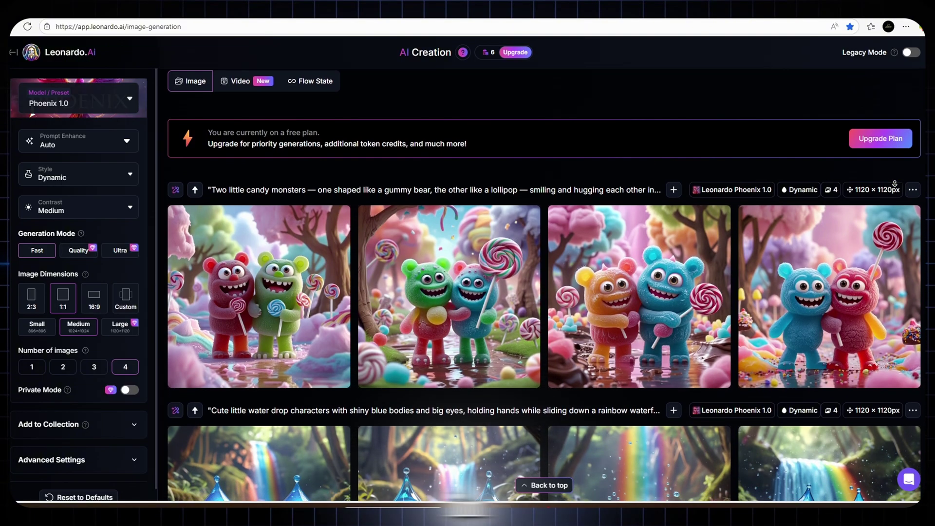
pyautogui.scroll(-2, 895, 183)
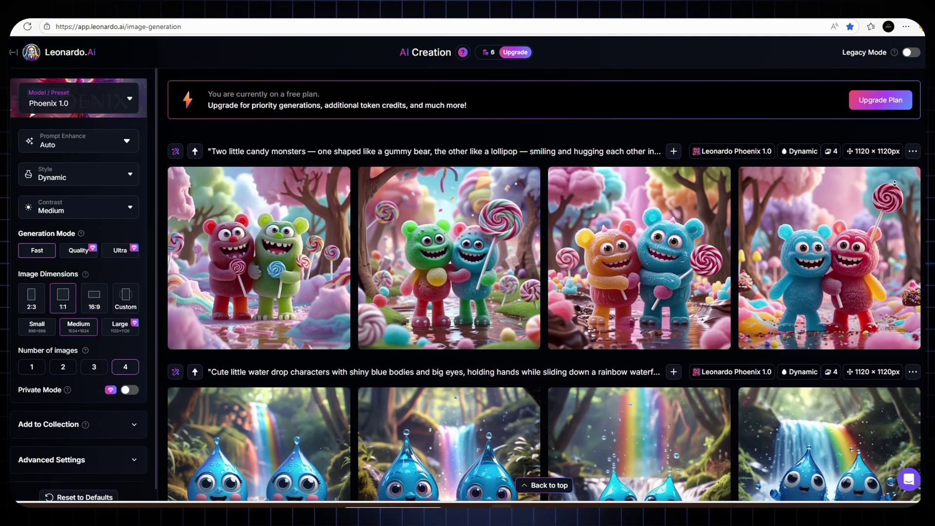
pyautogui.scroll(-2, 895, 183)
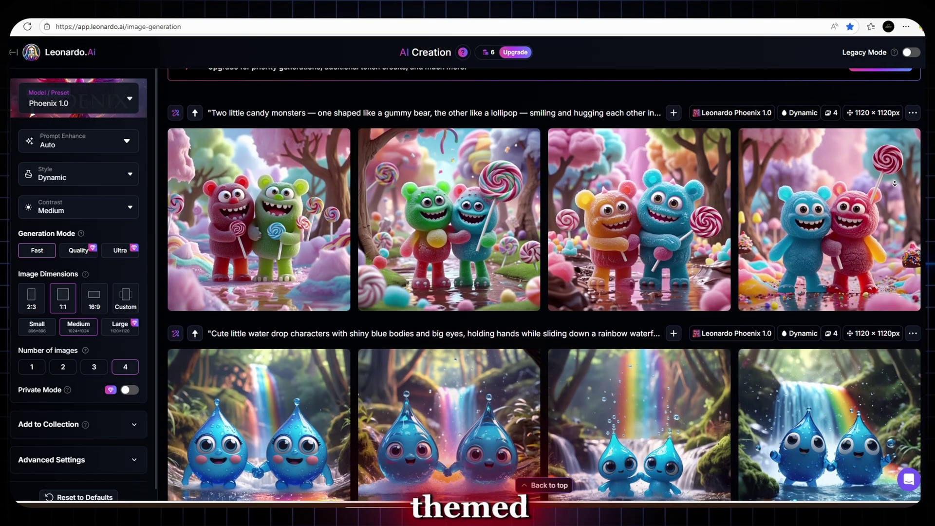
pyautogui.scroll(-2, 895, 183)
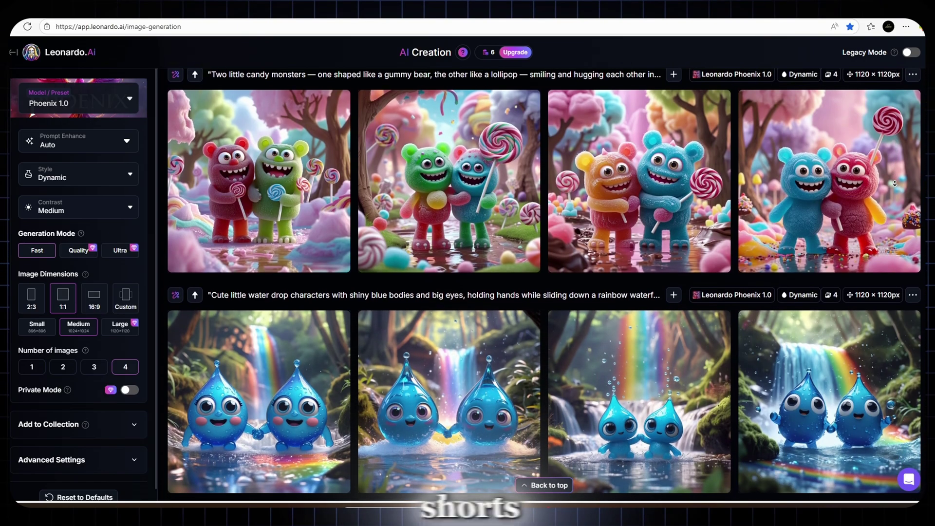
pyautogui.hotkey('ctrl', '-')
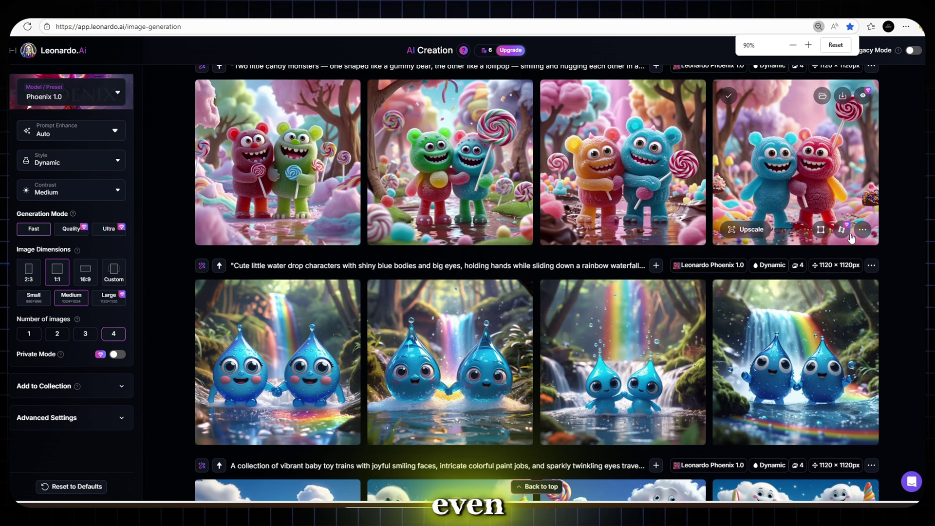
pyautogui.hotkey('ctrl', '-')
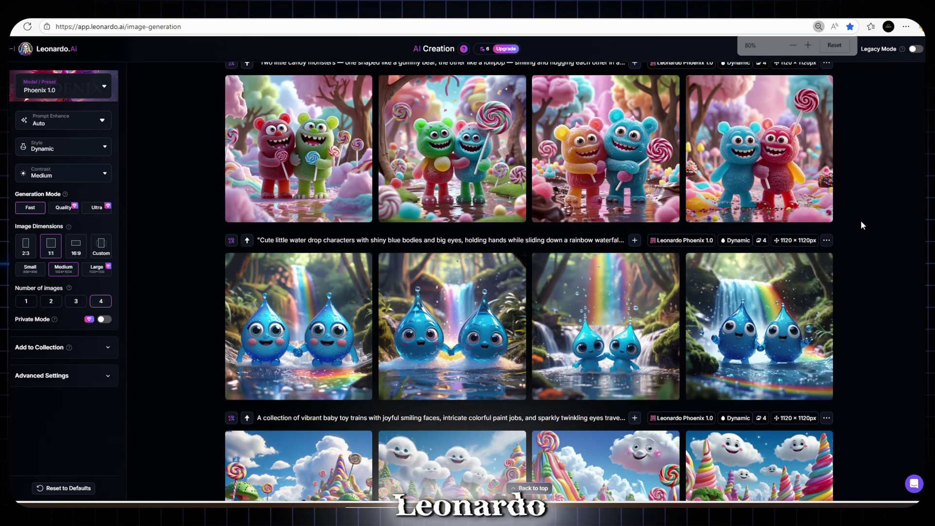
pyautogui.hotkey('ctrl', '+')
pyautogui.scroll(-1, 895, 218)
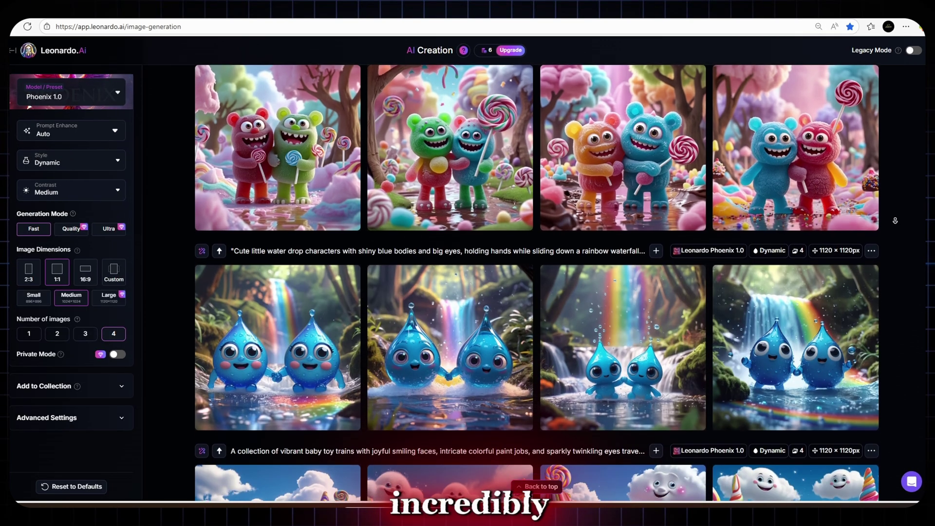
pyautogui.scroll(-1, 895, 217)
pyautogui.scroll(-1, 895, 221)
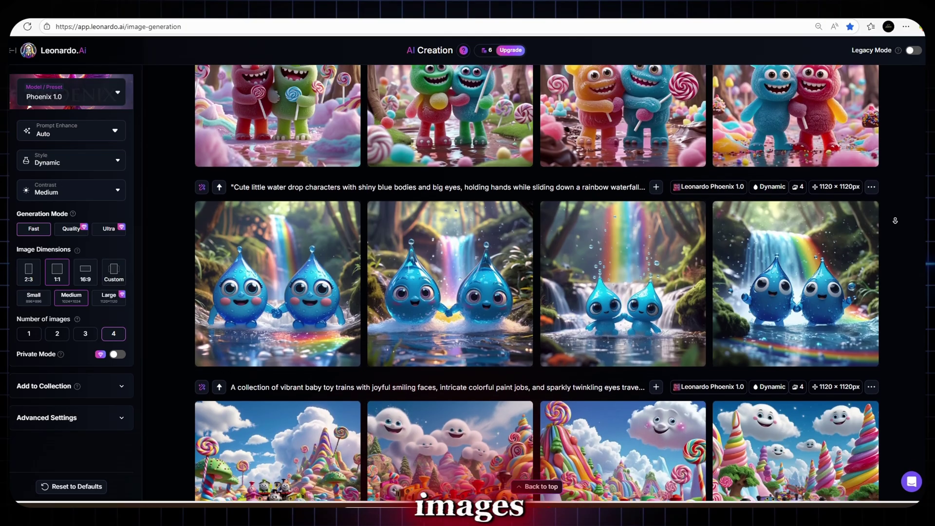
pyautogui.scroll(-1, 895, 221)
pyautogui.scroll(-1, 894, 220)
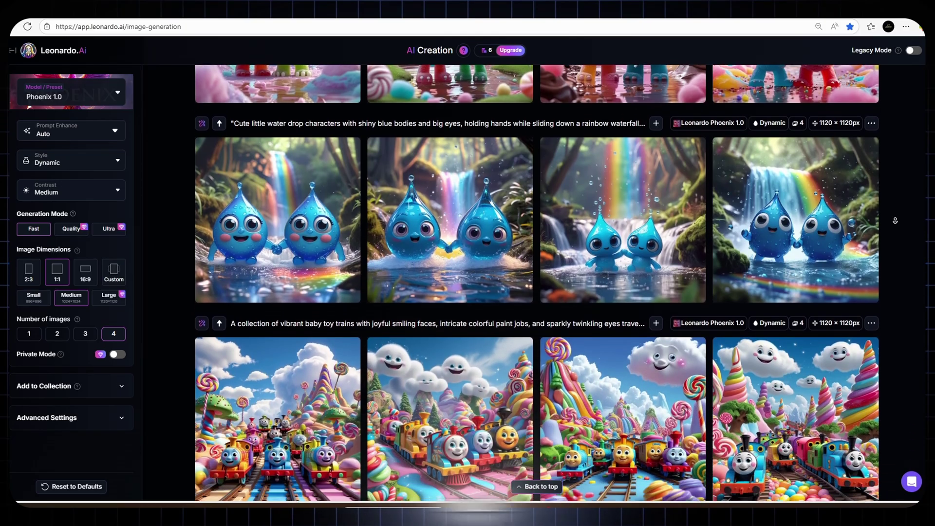
pyautogui.scroll(-1, 895, 221)
pyautogui.scroll(-1, 895, 220)
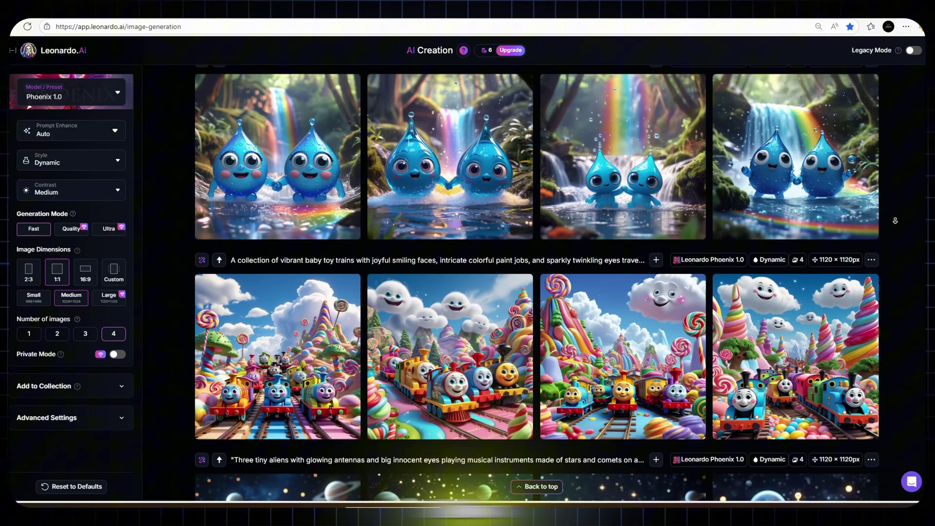
pyautogui.scroll(-1, 895, 221)
pyautogui.scroll(-1, 895, 221)
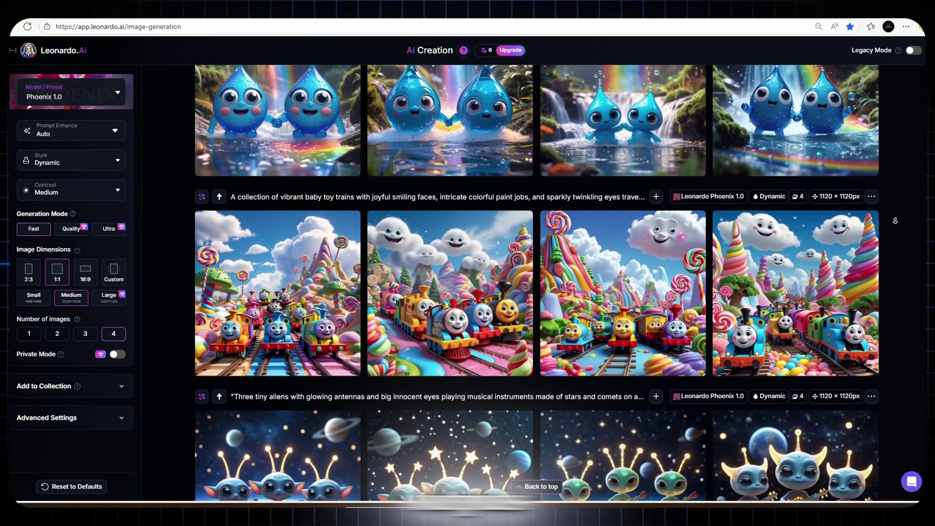
pyautogui.scroll(-1, 895, 220)
pyautogui.scroll(-1, 895, 221)
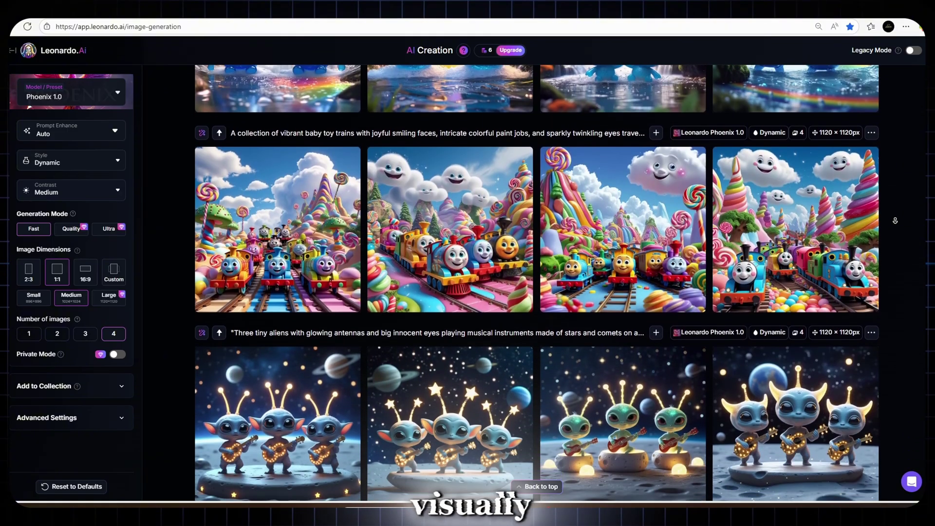
pyautogui.scroll(-1, 895, 221)
pyautogui.scroll(-1, 895, 220)
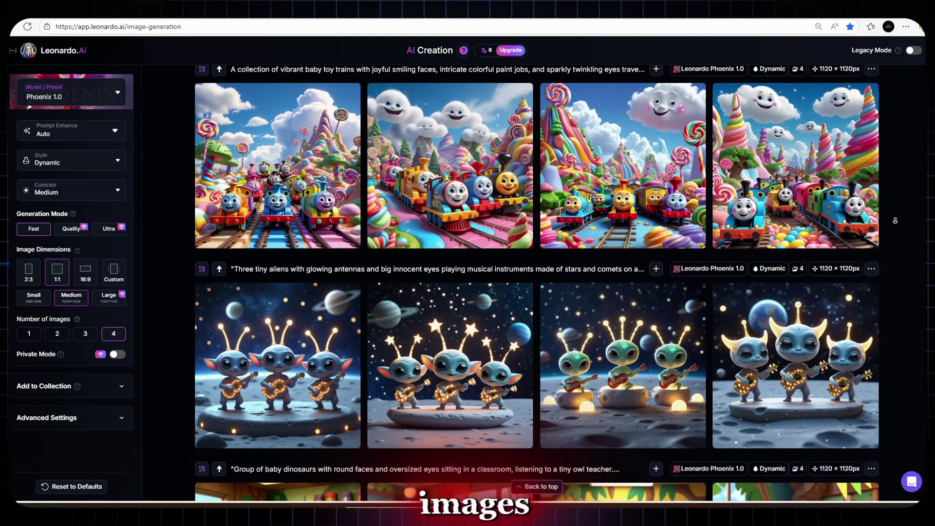
pyautogui.scroll(-1, 895, 221)
pyautogui.scroll(-1, 895, 221)
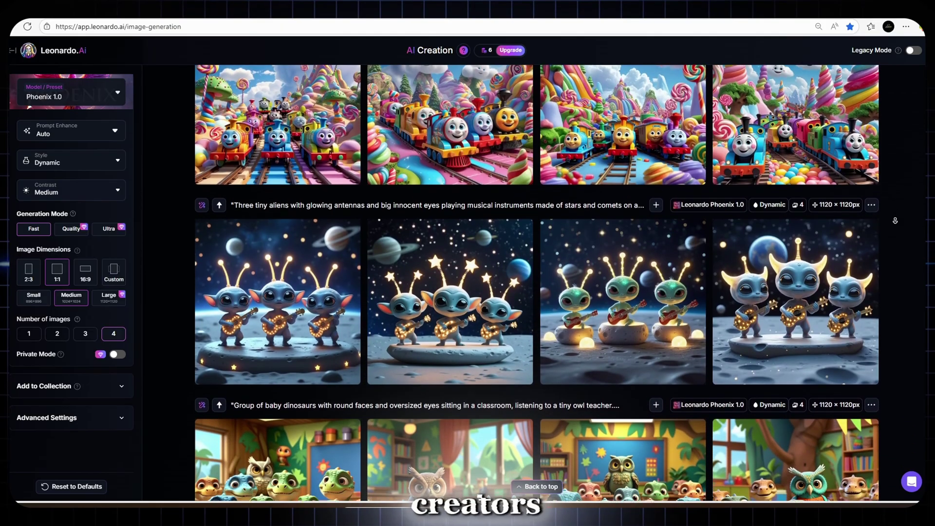
pyautogui.scroll(-1, 895, 221)
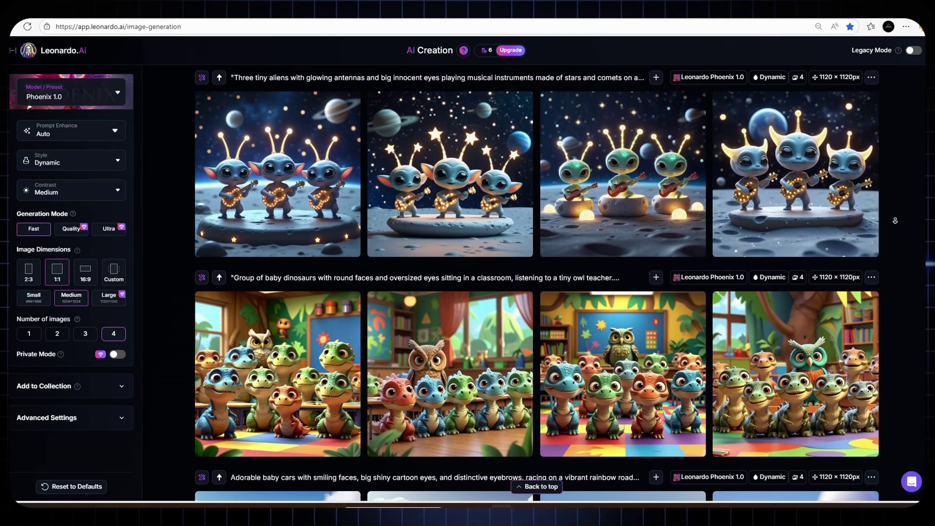
pyautogui.scroll(-1, 894, 221)
pyautogui.scroll(-1, 895, 221)
pyautogui.scroll(-1, 895, 221)
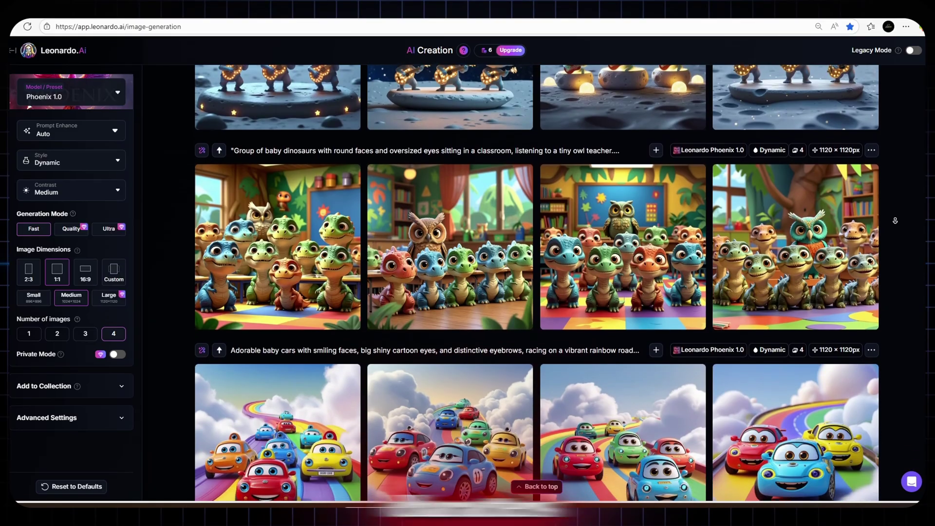
pyautogui.scroll(-1, 895, 220)
pyautogui.scroll(-1, 895, 221)
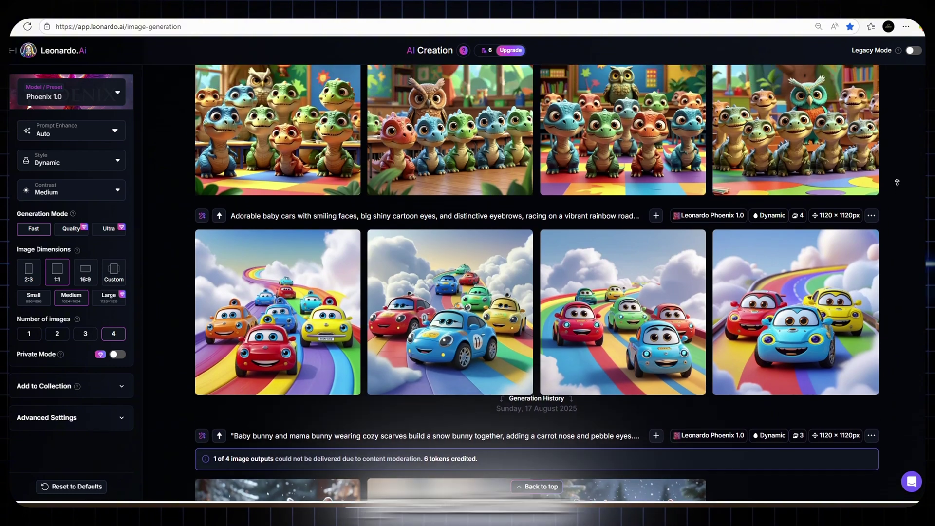
pyautogui.scroll(2, 895, 220)
pyautogui.scroll(1, 895, 222)
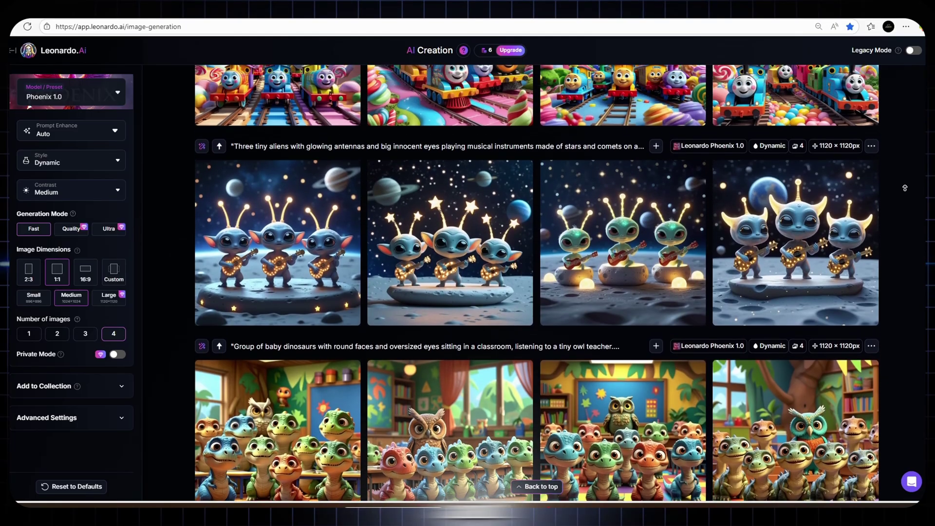
pyautogui.scroll(1, 905, 188)
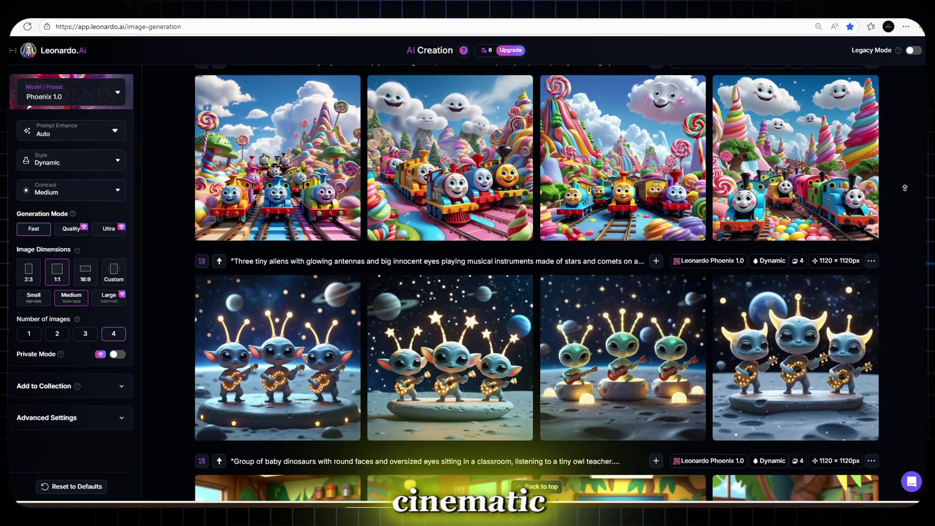
pyautogui.scroll(1, 905, 188)
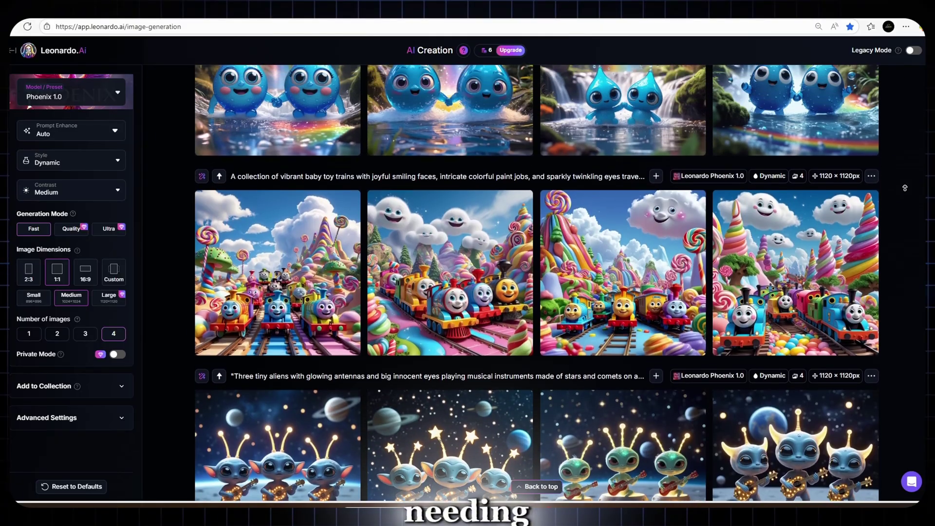
pyautogui.scroll(2, 905, 189)
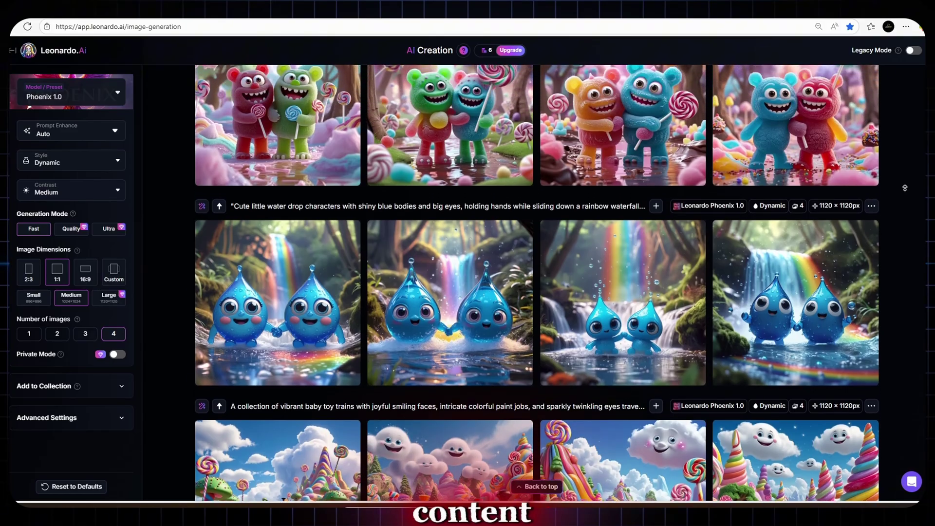
pyautogui.scroll(2, 905, 188)
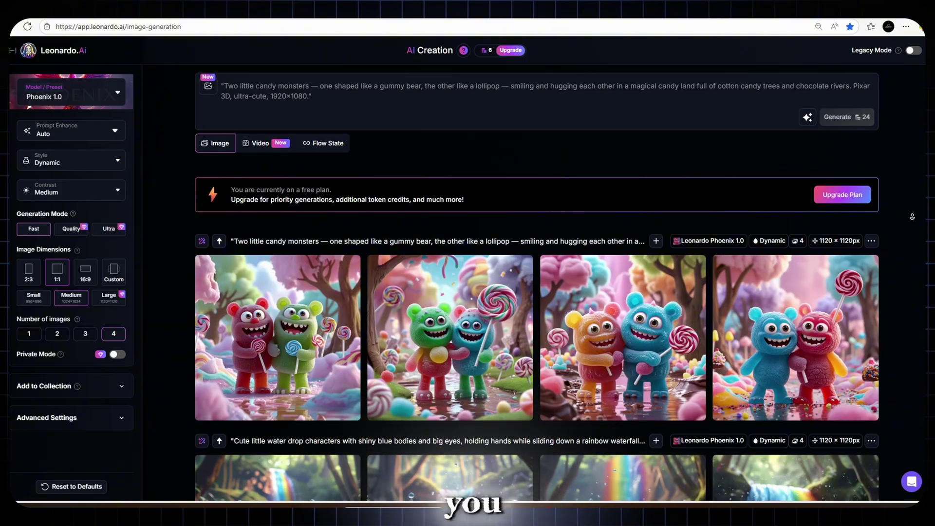
pyautogui.scroll(-1, 913, 217)
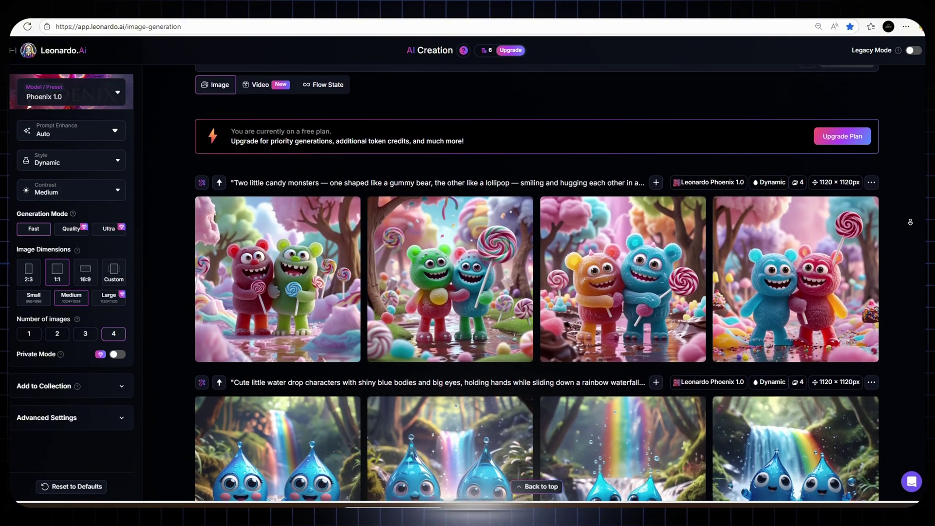
pyautogui.scroll(-3, 910, 221)
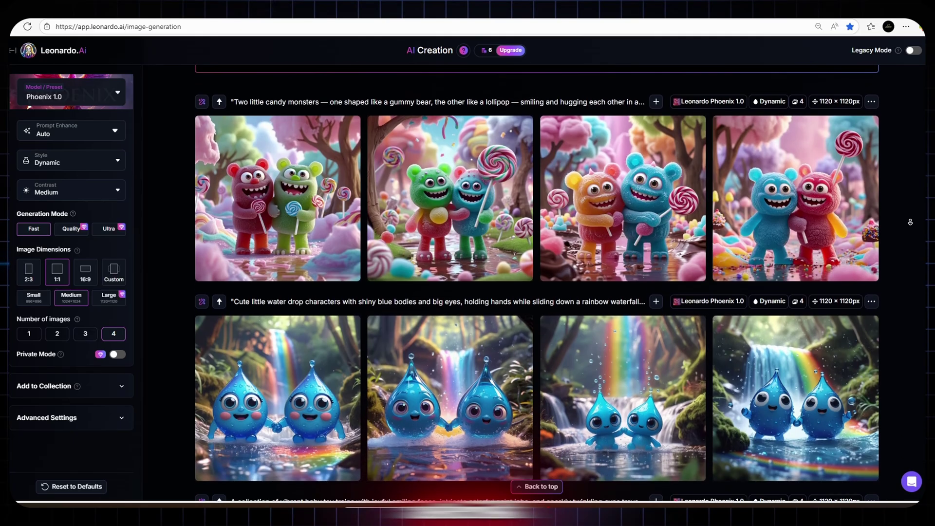
pyautogui.scroll(-3, 911, 221)
pyautogui.scroll(-2, 910, 222)
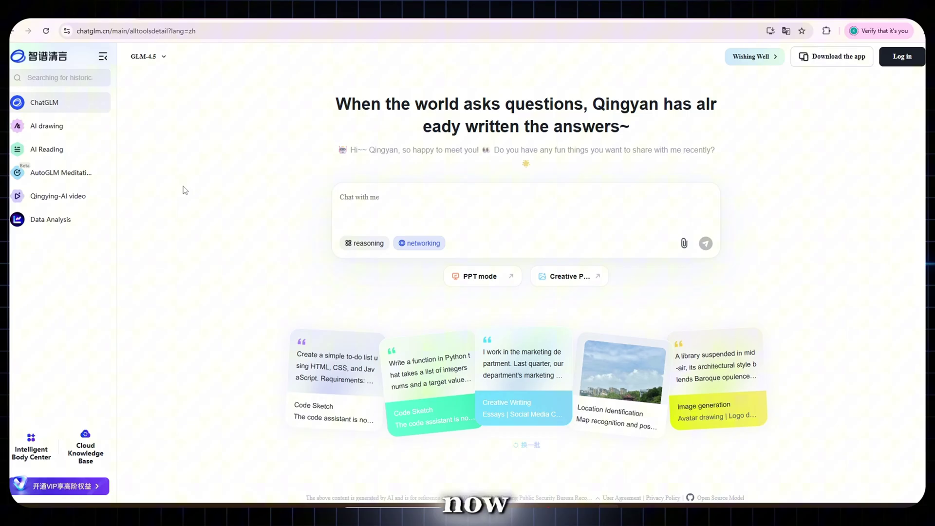
# Open the chatglm.cn Log in dialog for mobile phone sign-in.
pyautogui.click(902, 56)
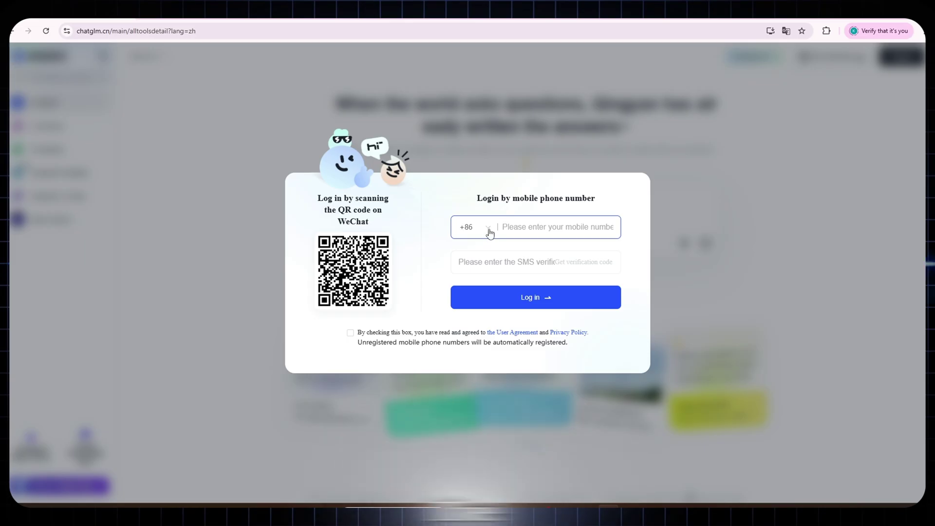
# Change the login country code from +86 to +1.
pyautogui.click(476, 226)
pyautogui.scroll(-3, 496, 307)
pyautogui.scroll(-1, 496, 316)
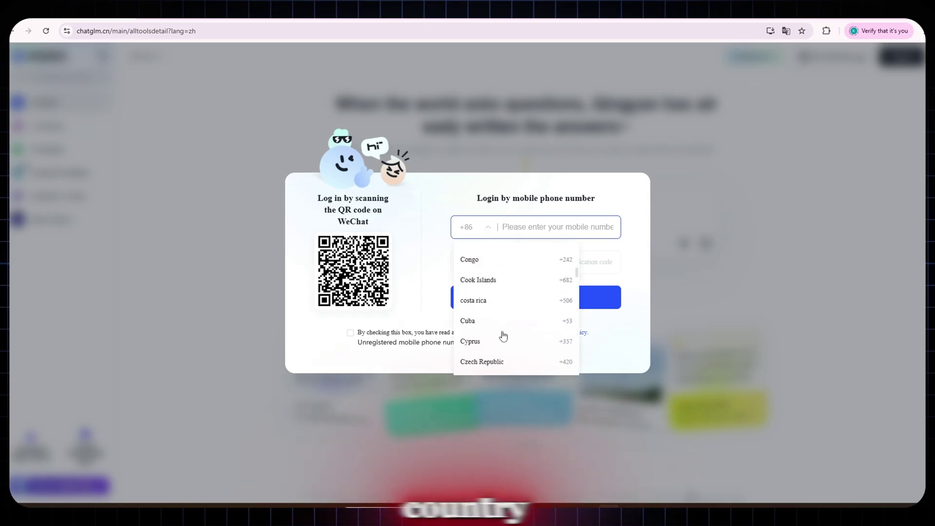
pyautogui.scroll(-2, 497, 292)
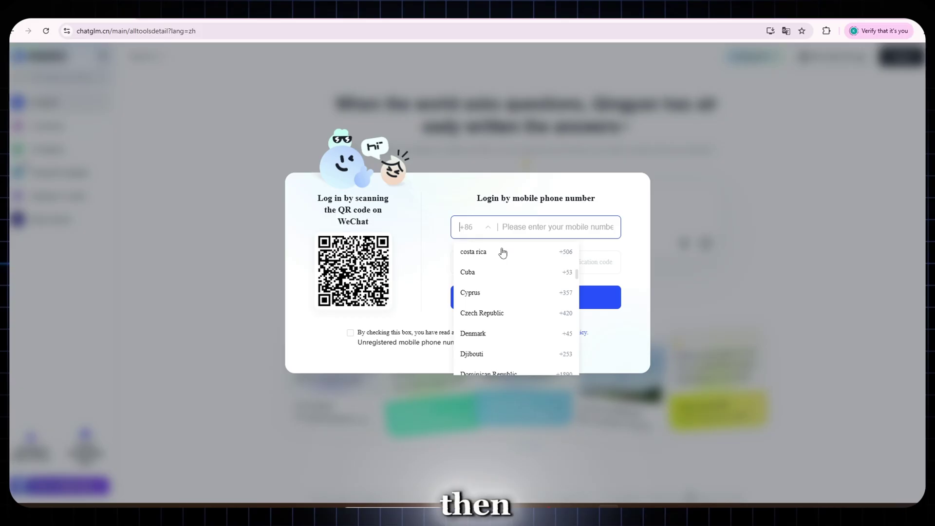
pyautogui.click(503, 253)
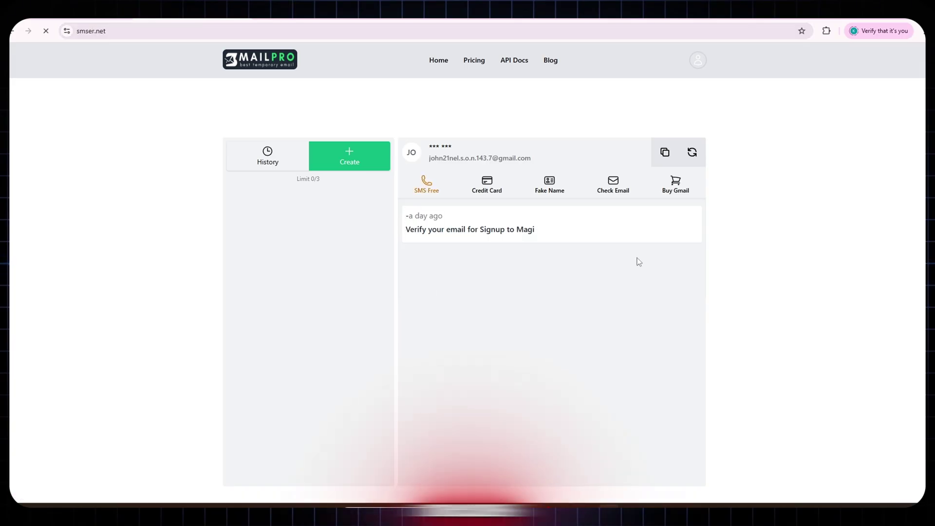
pyautogui.click(322, 189)
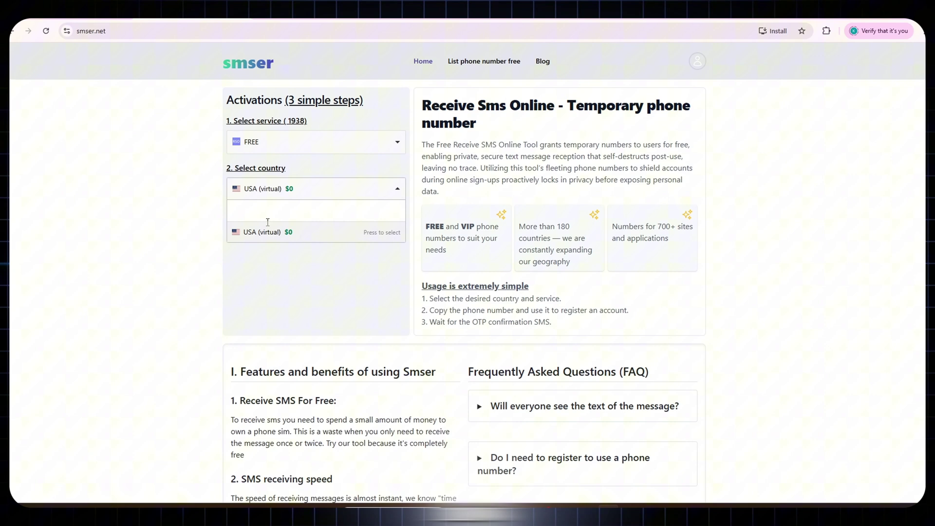
pyautogui.click(278, 232)
pyautogui.click(300, 223)
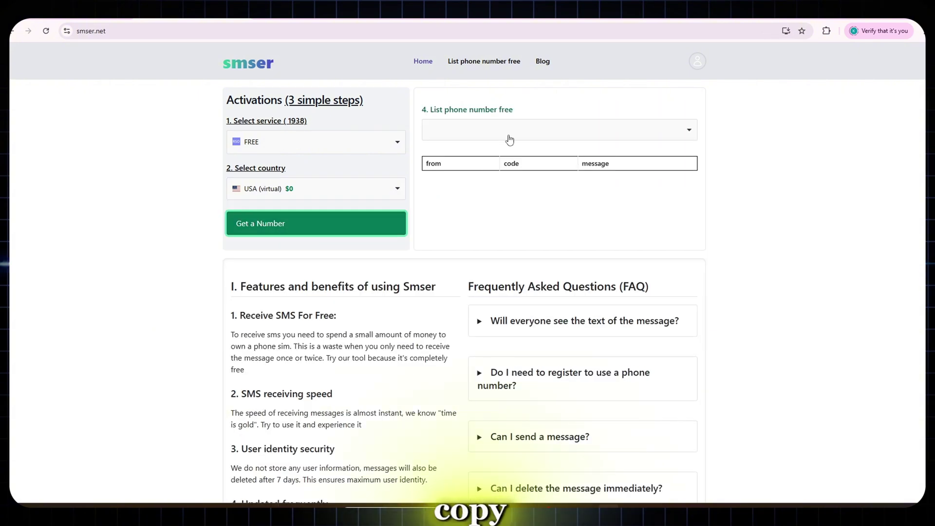
pyautogui.click(510, 131)
pyautogui.scroll(-3, 527, 241)
pyautogui.scroll(-3, 533, 256)
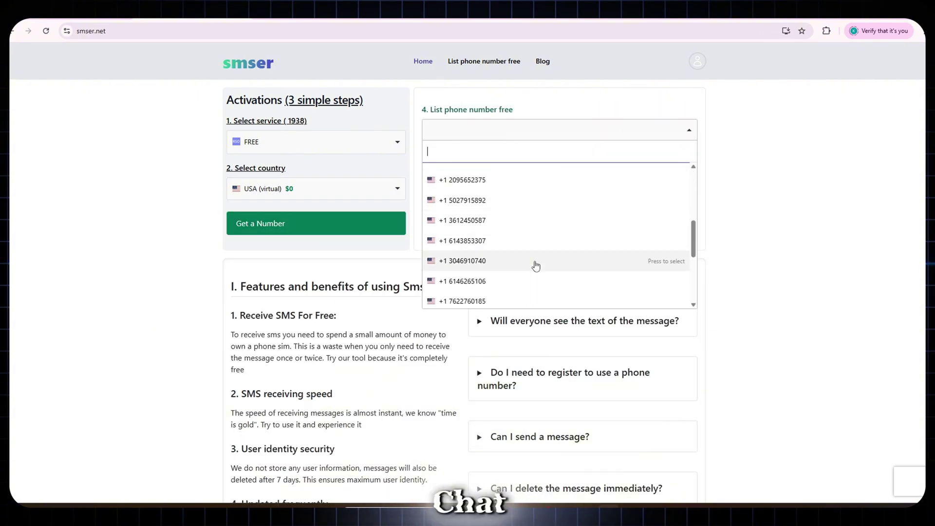
pyautogui.scroll(-2, 536, 265)
pyautogui.click(486, 274)
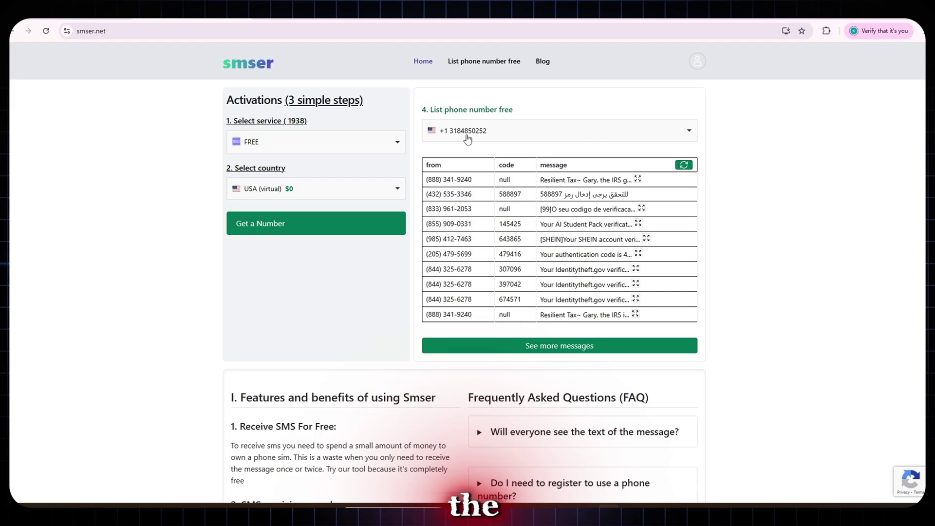
# Request an SMS verification code for the +1 number and solve the slider puzzle.
pyautogui.hotkey('ctrl', 'Tab')
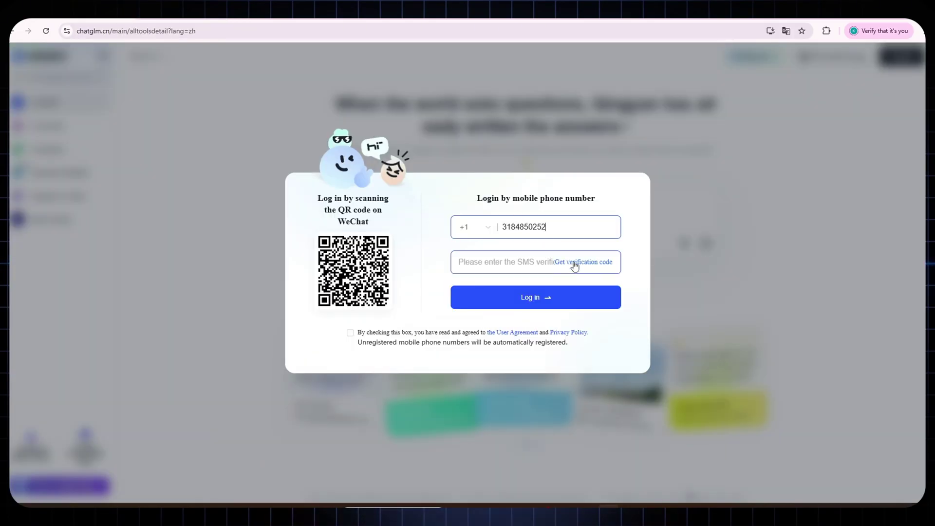
pyautogui.click(575, 263)
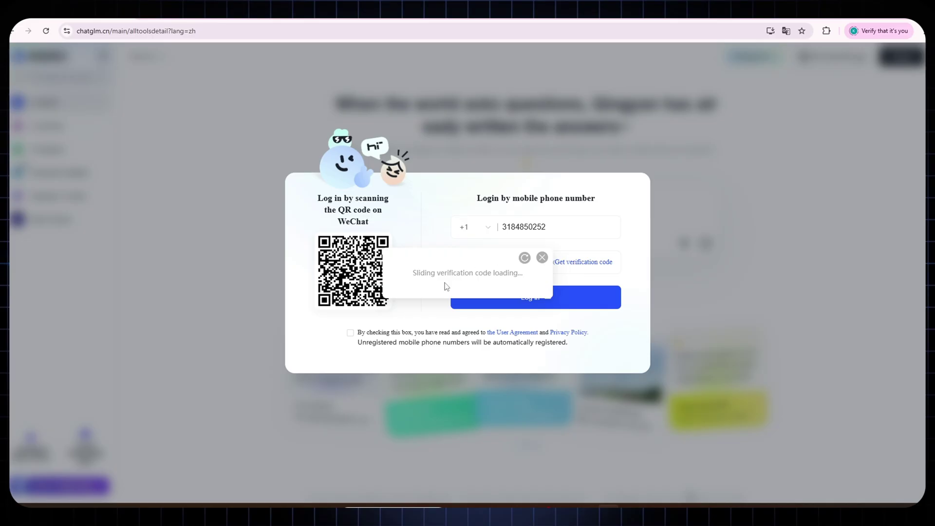
pyautogui.moveTo(413, 313); pyautogui.dragTo(512, 314)
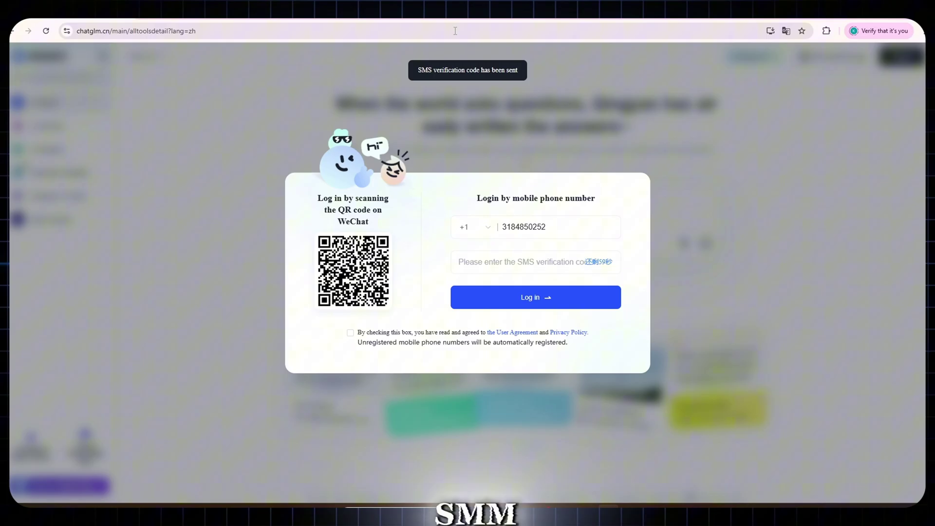
pyautogui.hotkey('ctrl', 'Tab')
pyautogui.click(684, 166)
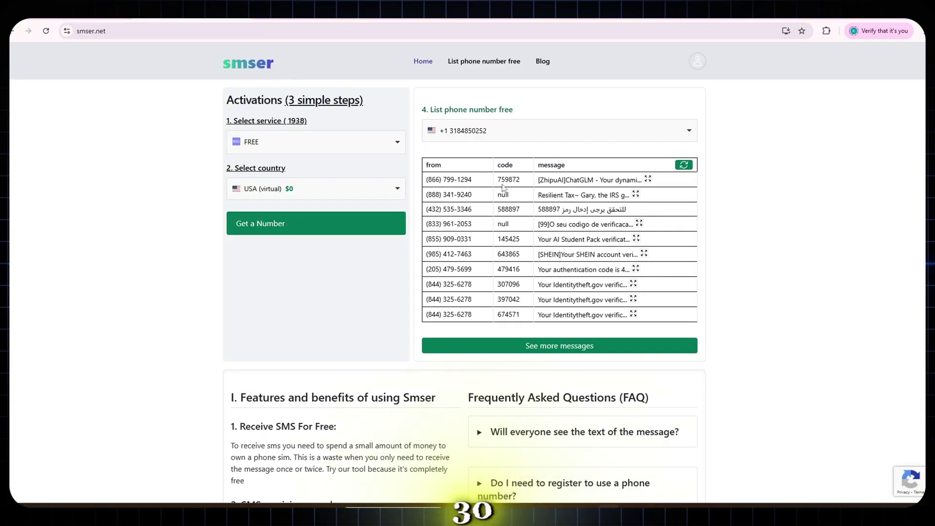
pyautogui.doubleClick(509, 180)
pyautogui.hotkey('ctrl', 'c')
pyautogui.hotkey('ctrl', 'Tab')
pyautogui.click(512, 262)
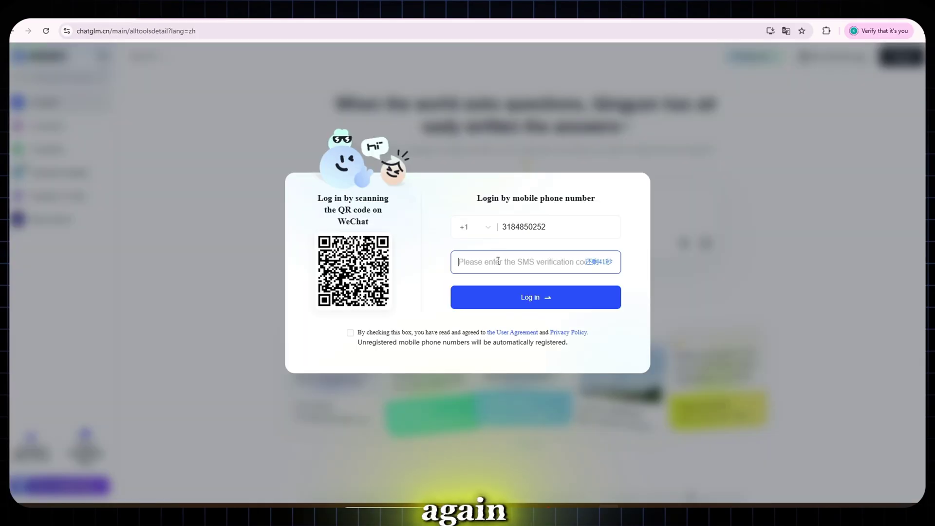
pyautogui.hotkey('ctrl', 'v')
pyautogui.click(479, 301)
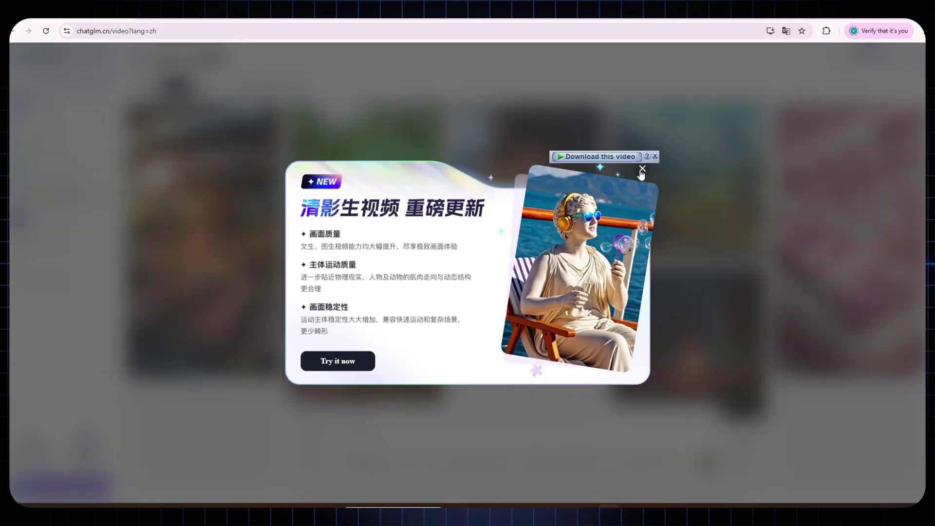
# Upload the cropped baby cars image from D:\QTECH\new niche with neww to Qingying.
pyautogui.click(66, 203)
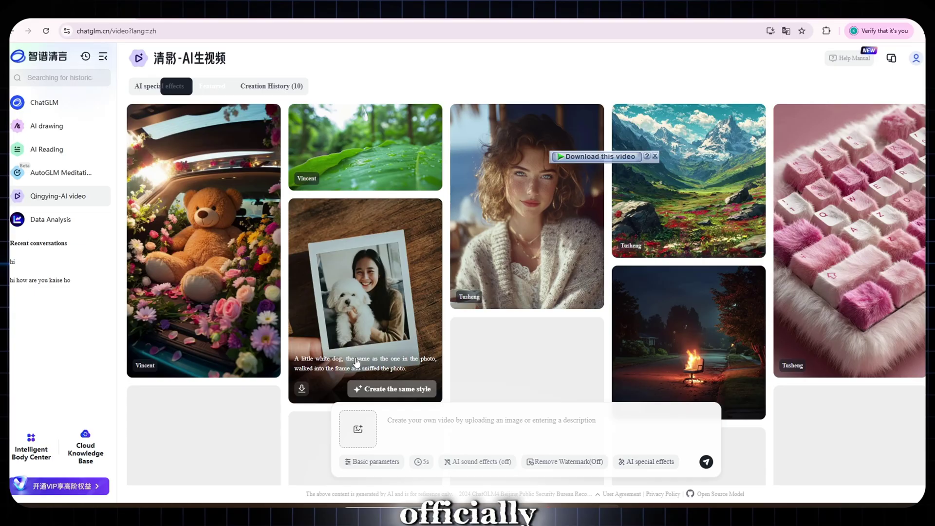
pyautogui.click(350, 437)
pyautogui.doubleClick(287, 363)
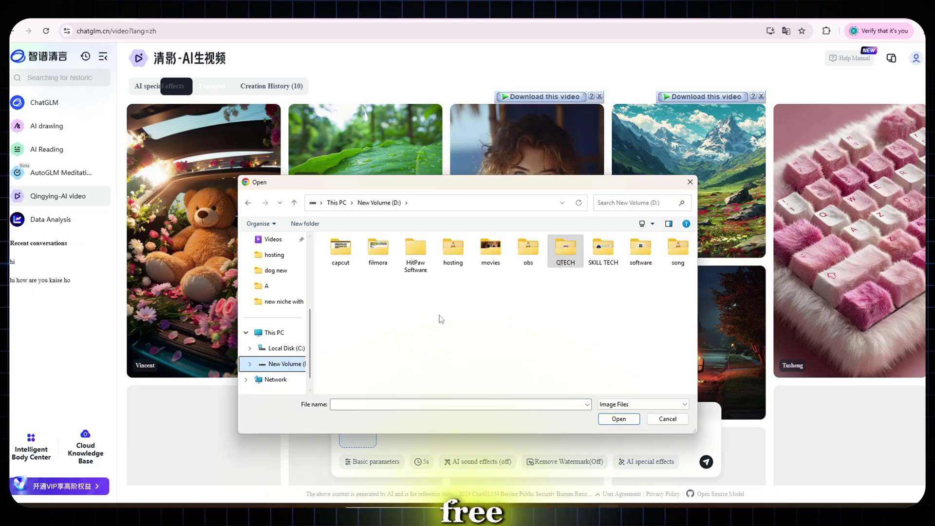
pyautogui.doubleClick(556, 259)
pyautogui.doubleClick(453, 322)
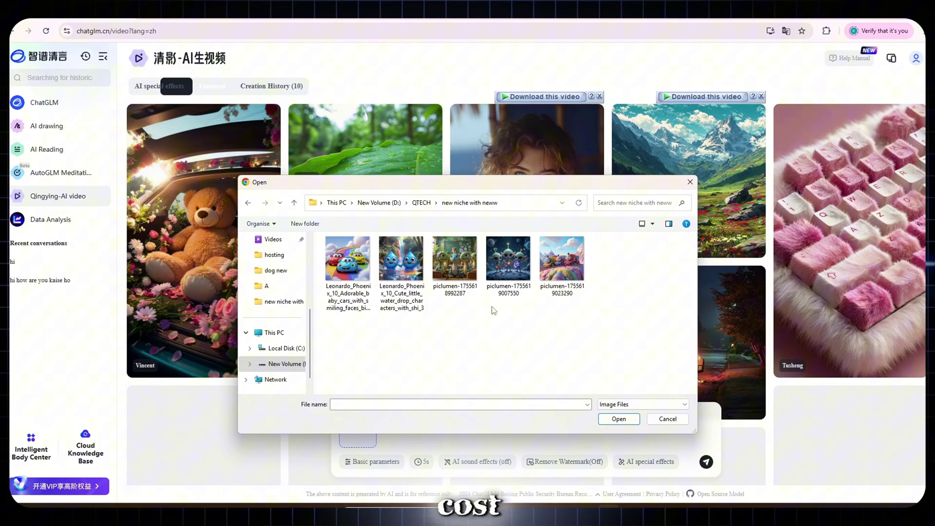
pyautogui.click(348, 260)
pyautogui.click(619, 419)
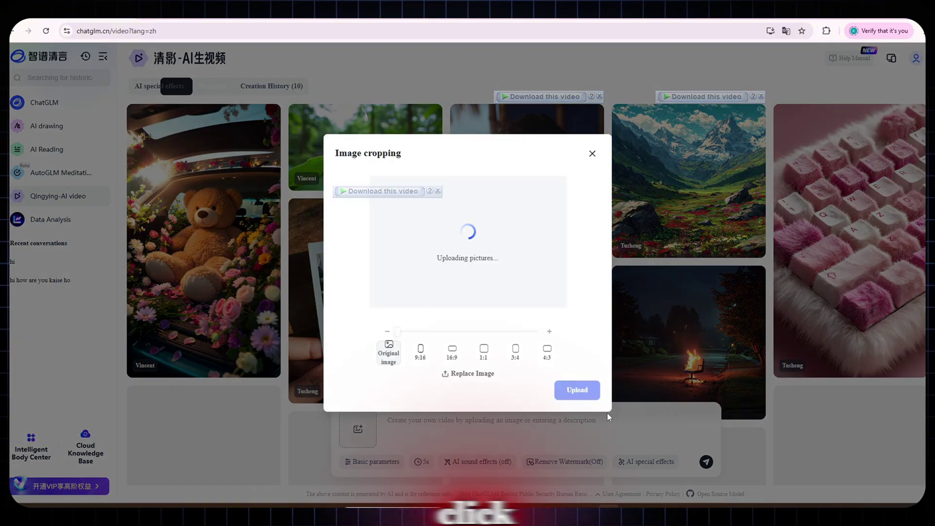
pyautogui.click(577, 390)
# Submit the cars image with the 'animated' description to generate a 5-second video.
pyautogui.click(523, 435)
pyautogui.write('animated')
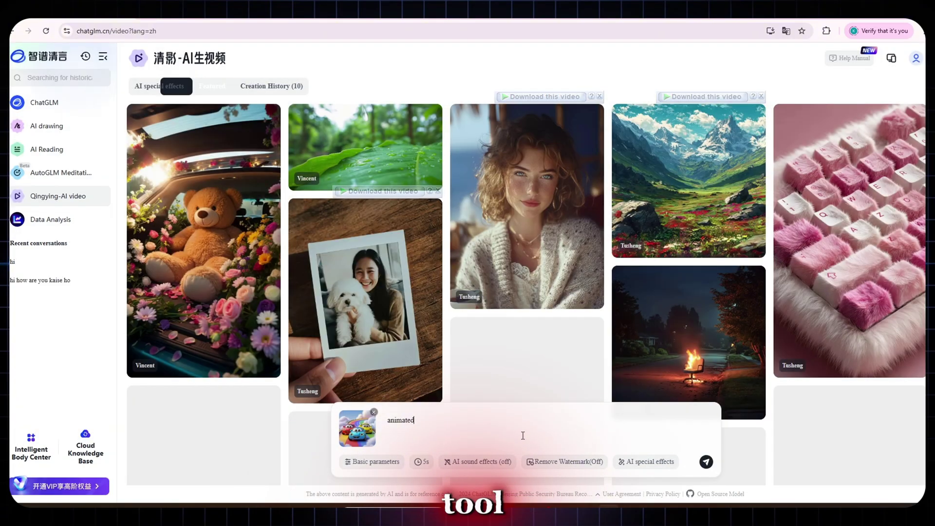
pyautogui.click(706, 460)
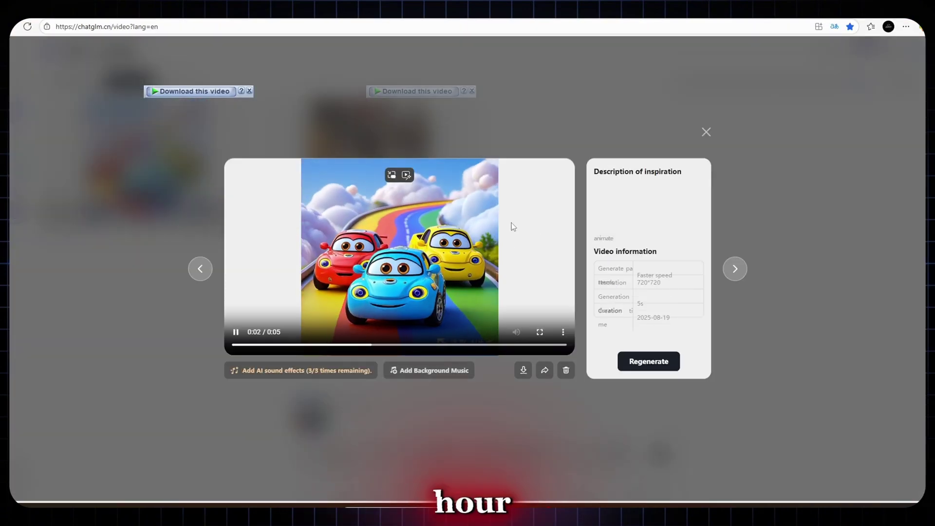
# Watch the cars video full screen, then upload another cropped character image.
pyautogui.click(564, 345)
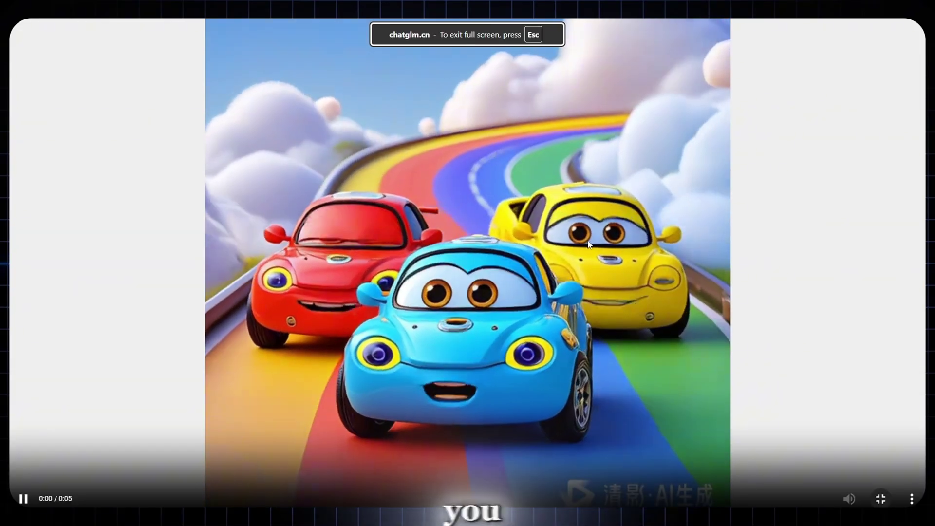
pyautogui.press('Escape')
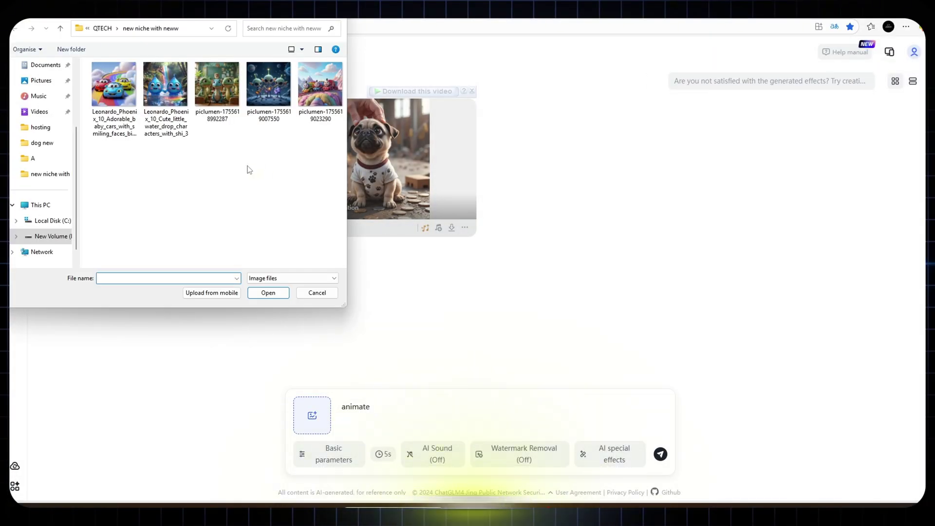
pyautogui.doubleClick(217, 91)
pyautogui.click(577, 385)
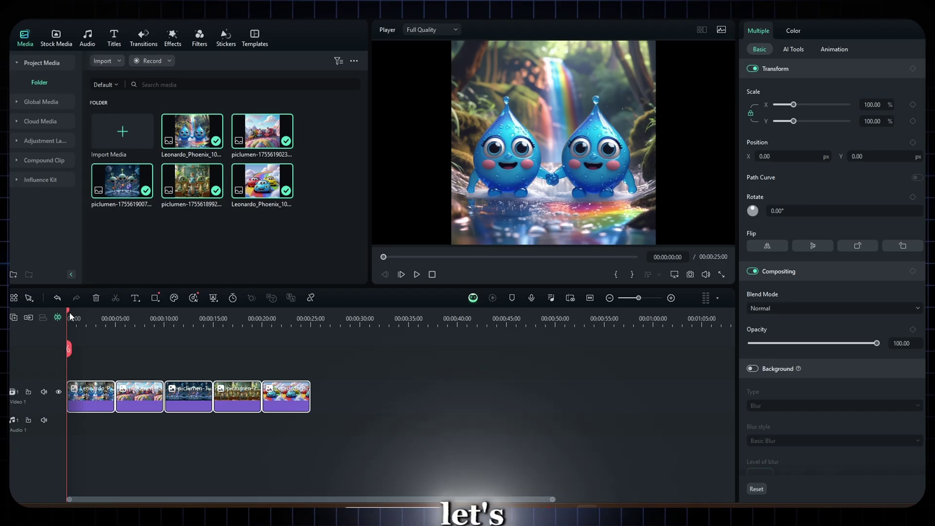
# Scrub the timeline to about ten seconds and select the first, second and fourth clips.
pyautogui.moveTo(73, 318)
pyautogui.mouseDown()
pyautogui.moveTo(291, 340)
pyautogui.moveTo(55, 353)
pyautogui.mouseUp()
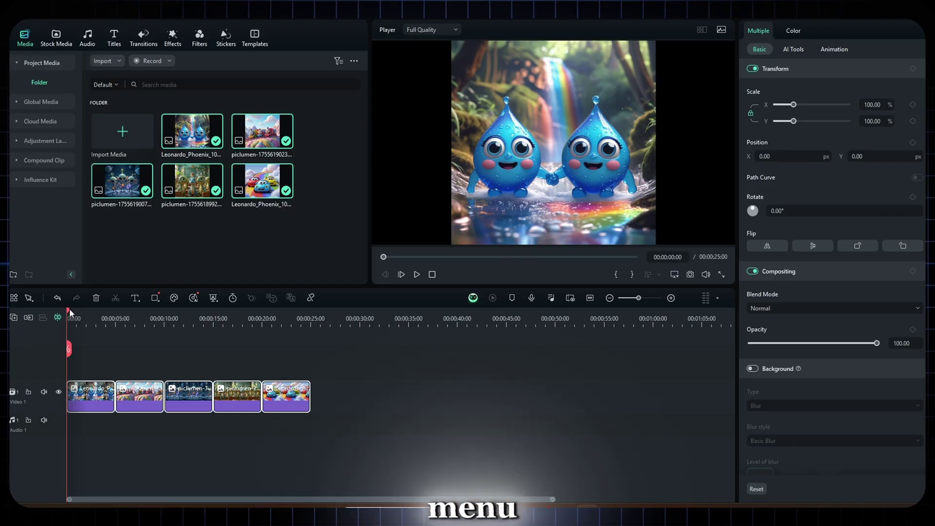
pyautogui.moveTo(68, 314)
pyautogui.mouseDown()
pyautogui.moveTo(295, 366)
pyautogui.moveTo(68, 366)
pyautogui.mouseUp()
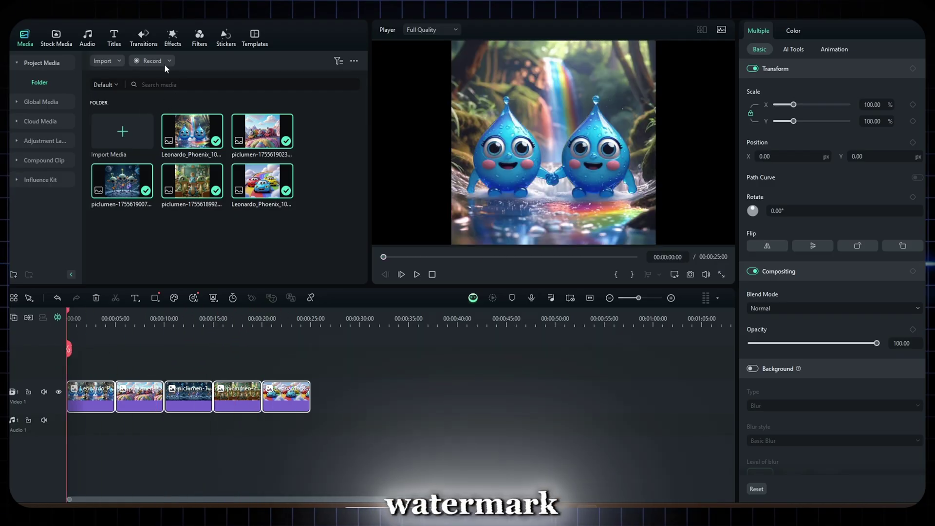
pyautogui.click(238, 398)
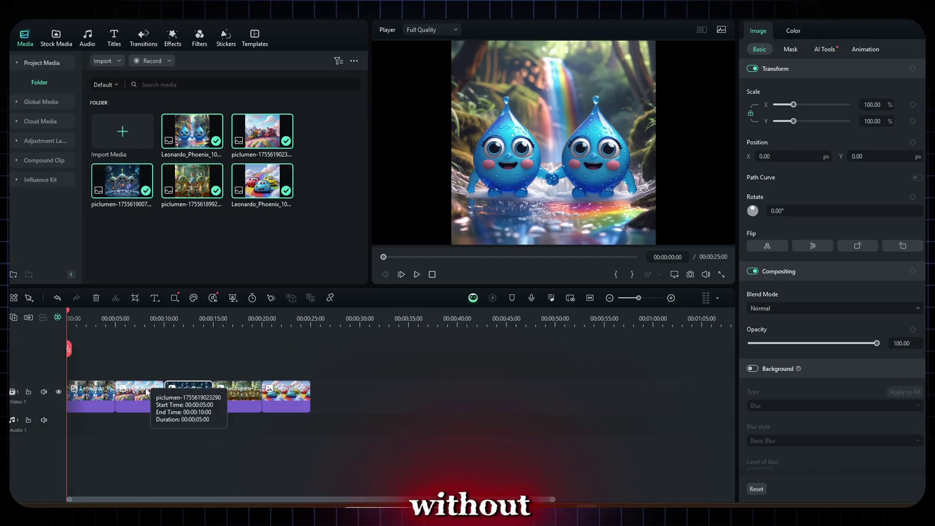
pyautogui.click(105, 400)
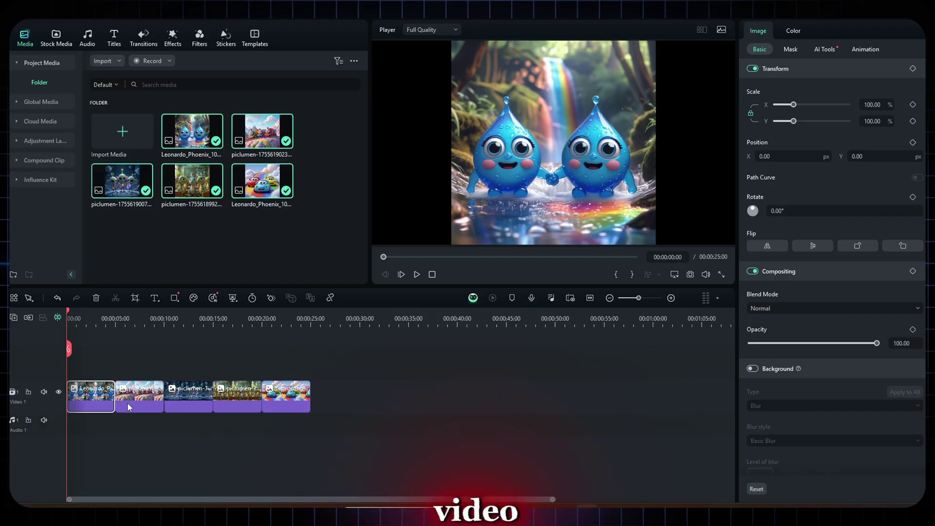
pyautogui.click(220, 398)
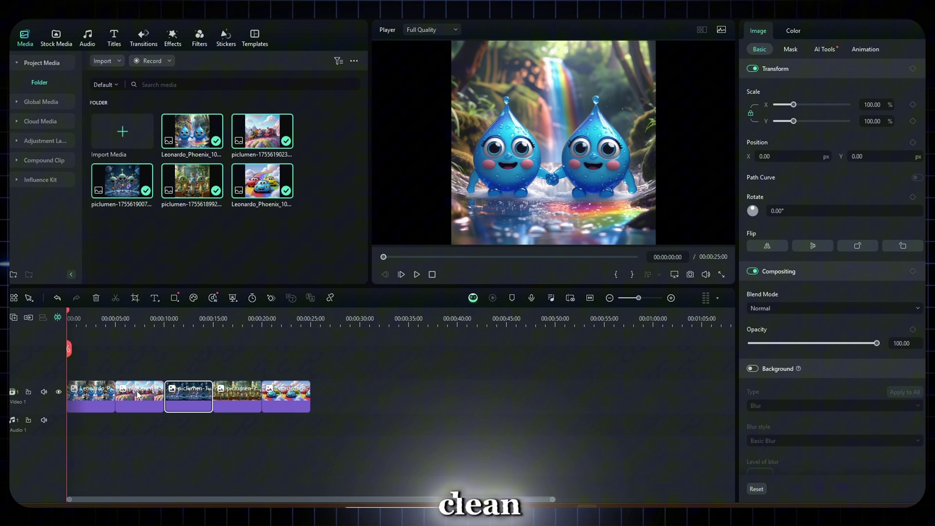
pyautogui.click(139, 398)
# Step through the five image clips back to the first, then open the Effects library.
pyautogui.click(237, 398)
pyautogui.click(188, 398)
pyautogui.click(139, 398)
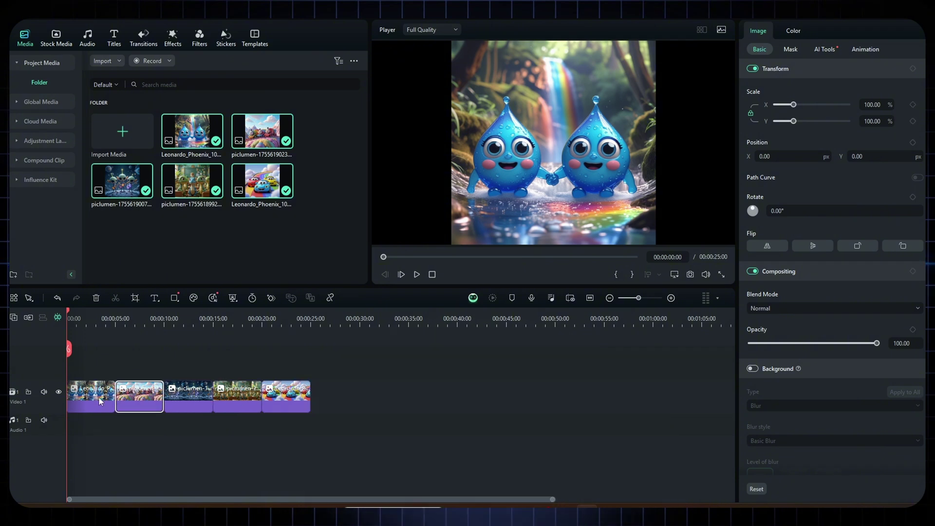
pyautogui.click(99, 397)
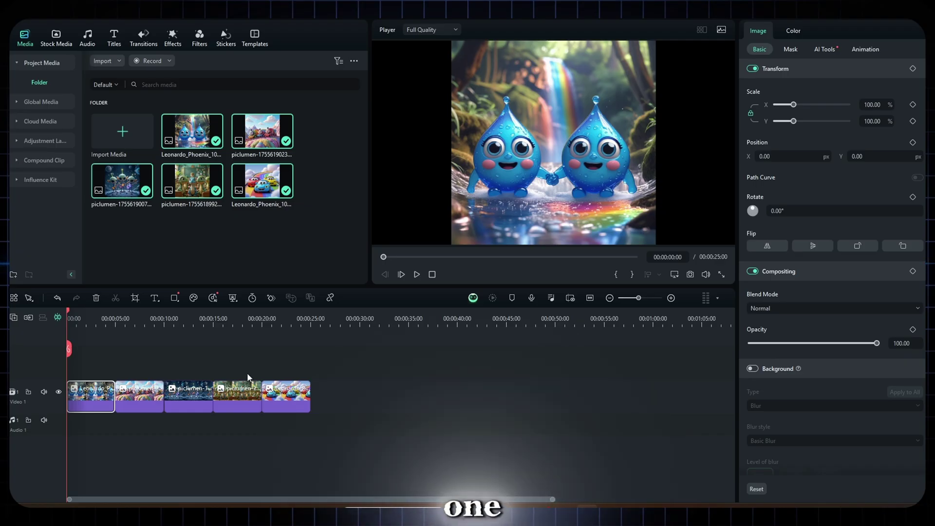
pyautogui.click(286, 397)
pyautogui.click(236, 397)
pyautogui.click(93, 397)
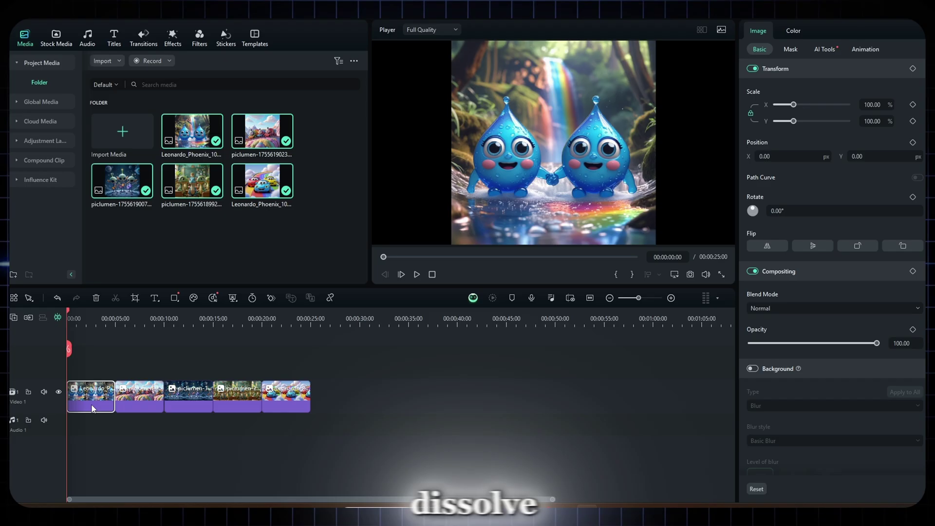
pyautogui.click(173, 37)
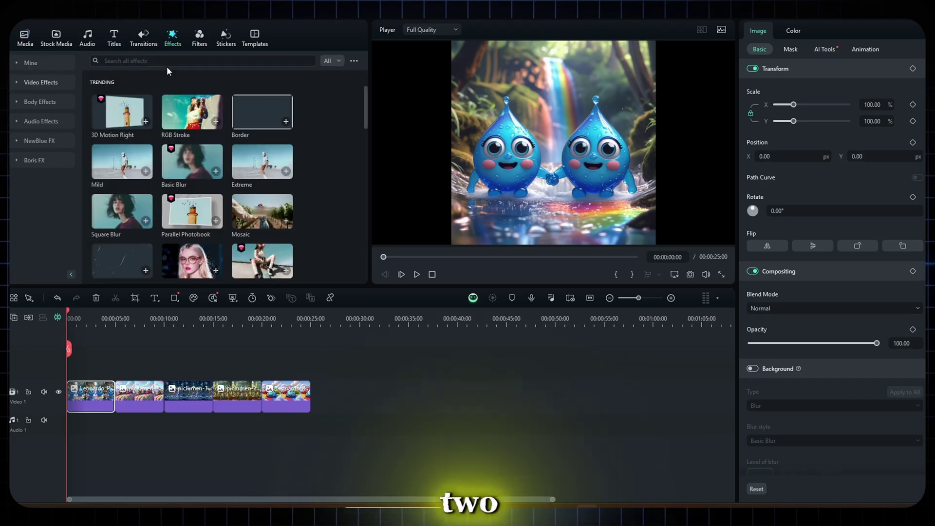
# Place Cross Zoom transitions at the clip 1–2, 2–3 and 3–4 joins.
pyautogui.click(143, 37)
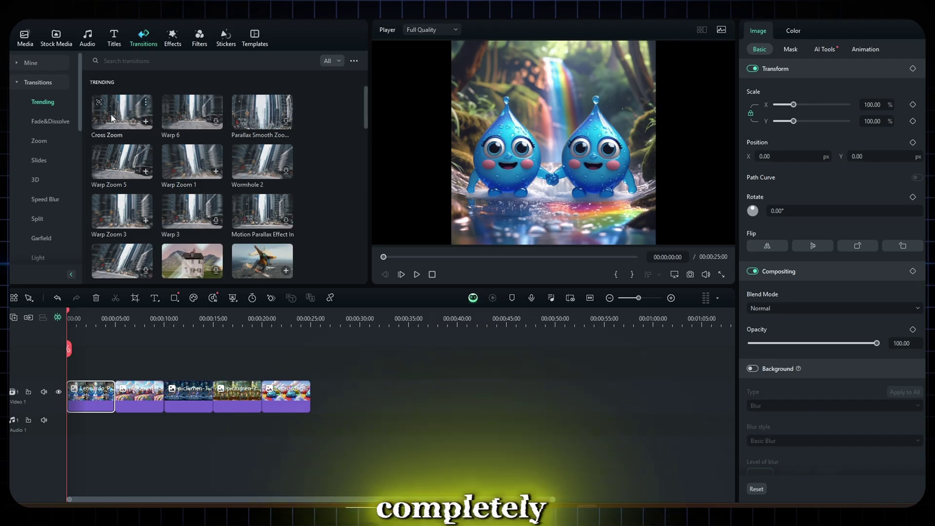
pyautogui.moveTo(121, 113); pyautogui.dragTo(120, 397)
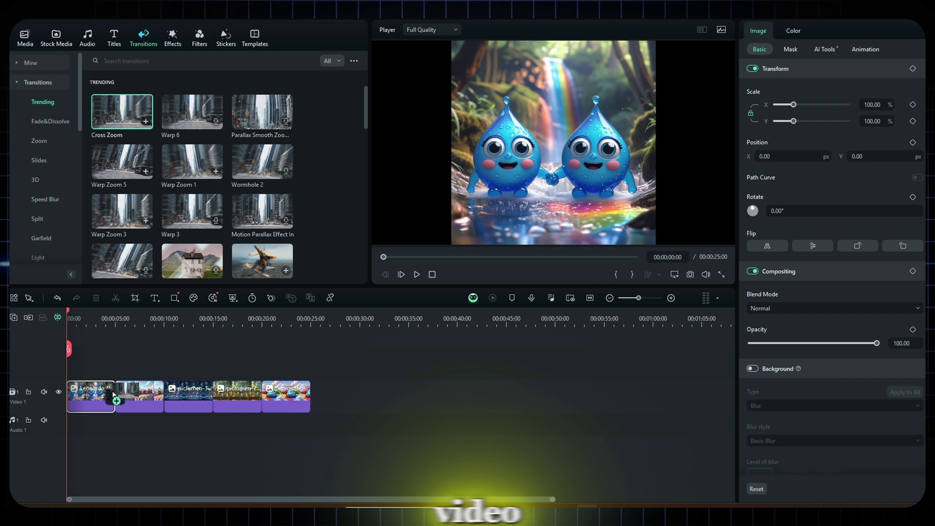
pyautogui.moveTo(192, 112); pyautogui.dragTo(164, 401)
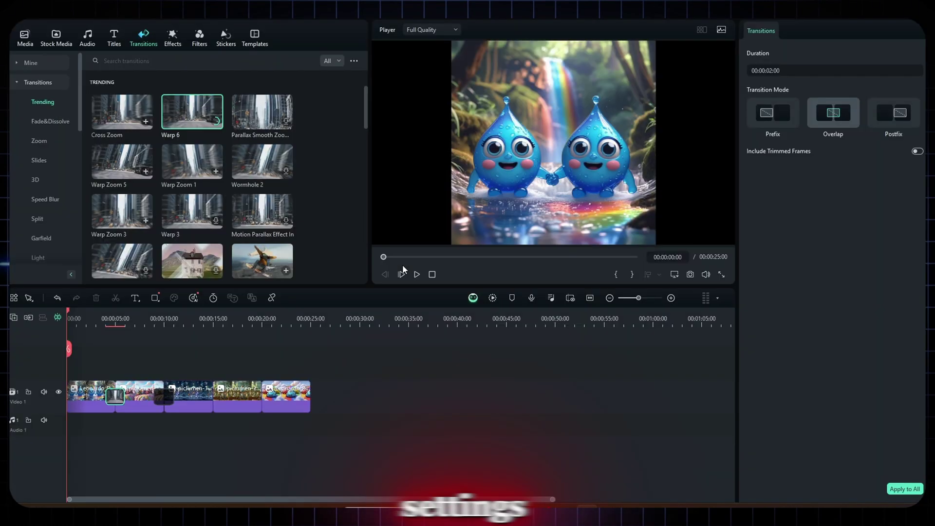
pyautogui.moveTo(134, 118); pyautogui.dragTo(212, 394)
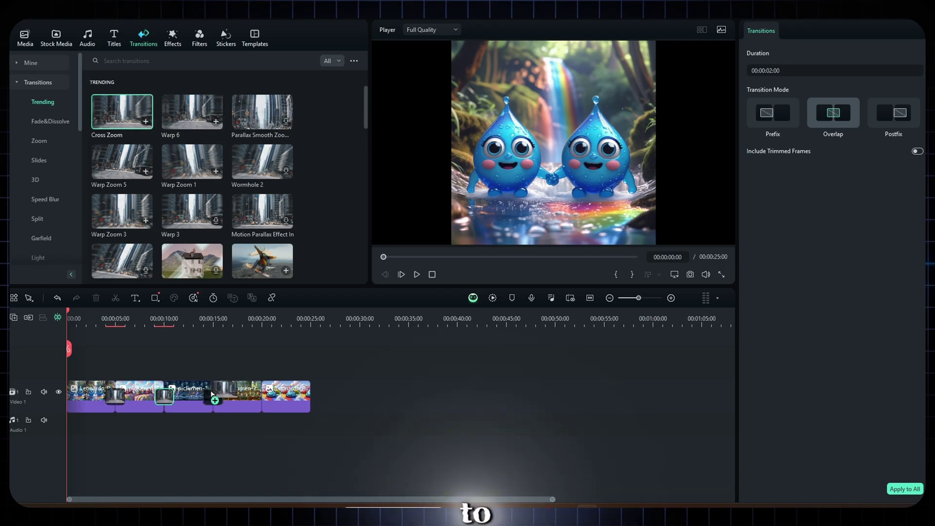
pyautogui.scroll(-3, 220, 182)
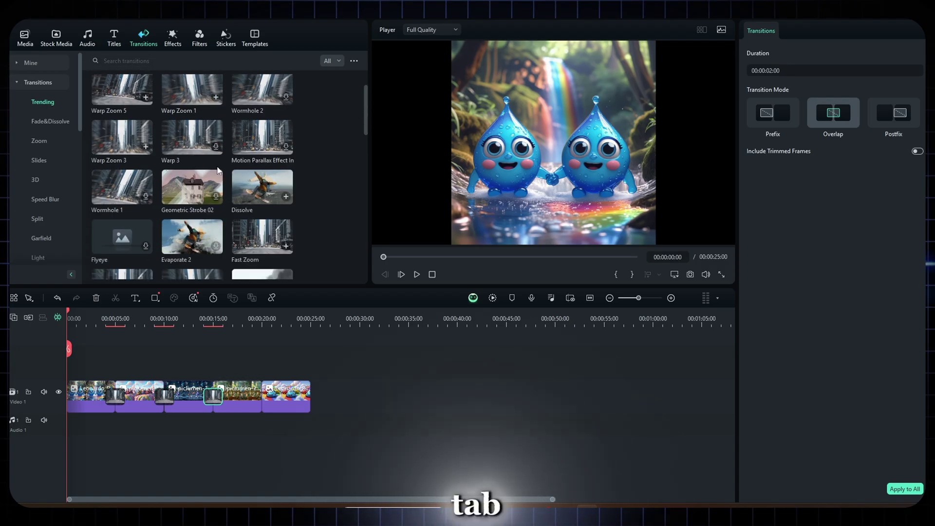
pyautogui.scroll(-2, 321, 165)
pyautogui.scroll(-2, 321, 166)
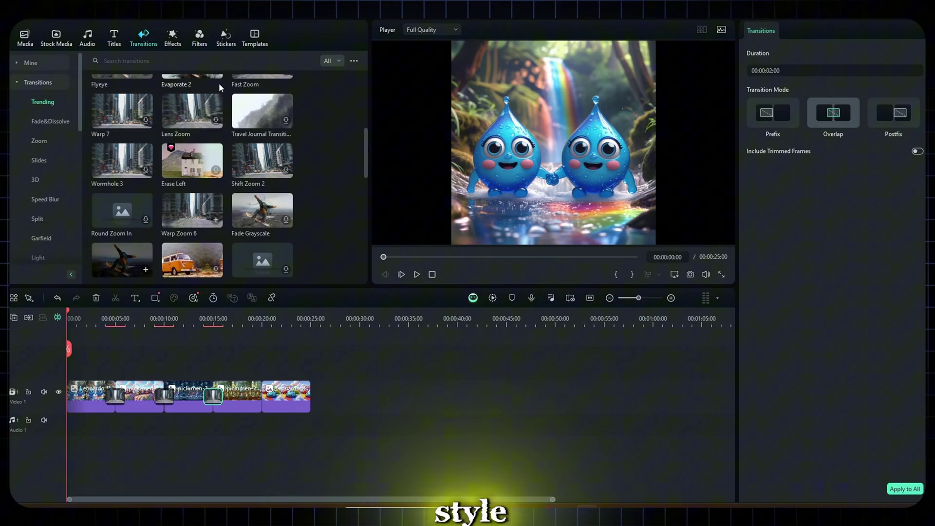
pyautogui.click(174, 39)
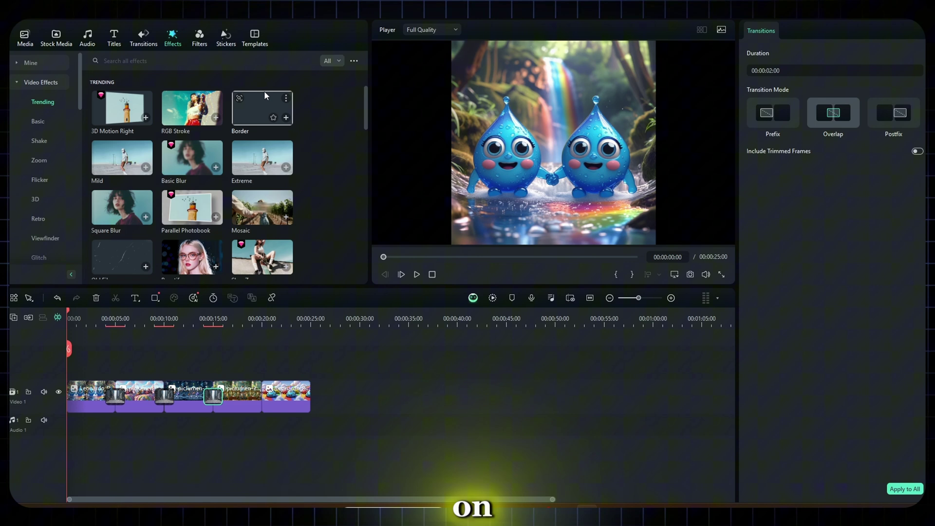
pyautogui.scroll(-3, 194, 168)
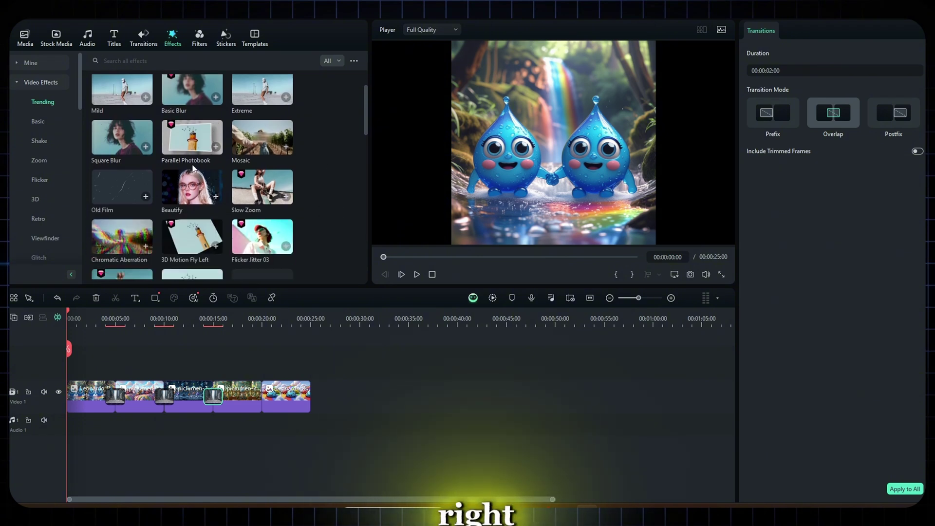
pyautogui.scroll(-3, 193, 168)
pyautogui.scroll(-3, 219, 198)
pyautogui.scroll(-2, 258, 227)
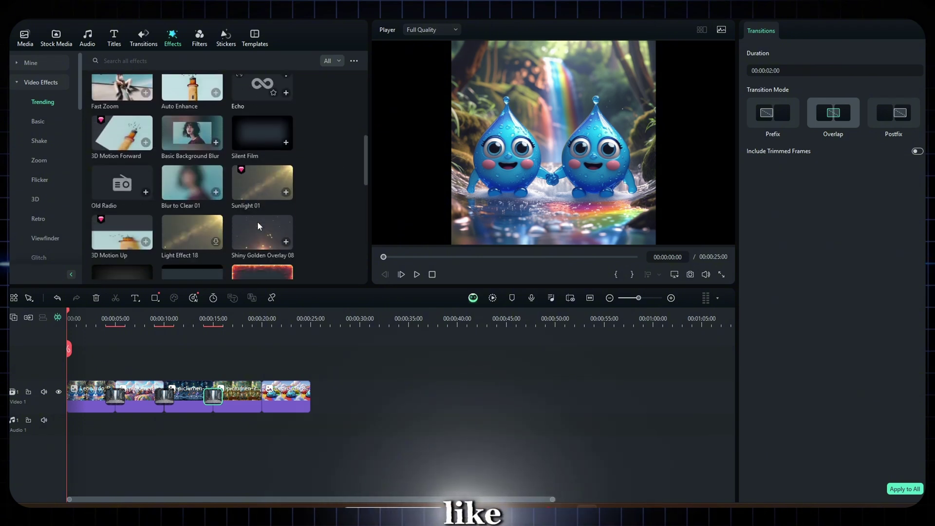
pyautogui.scroll(-2, 258, 226)
pyautogui.scroll(-1, 213, 197)
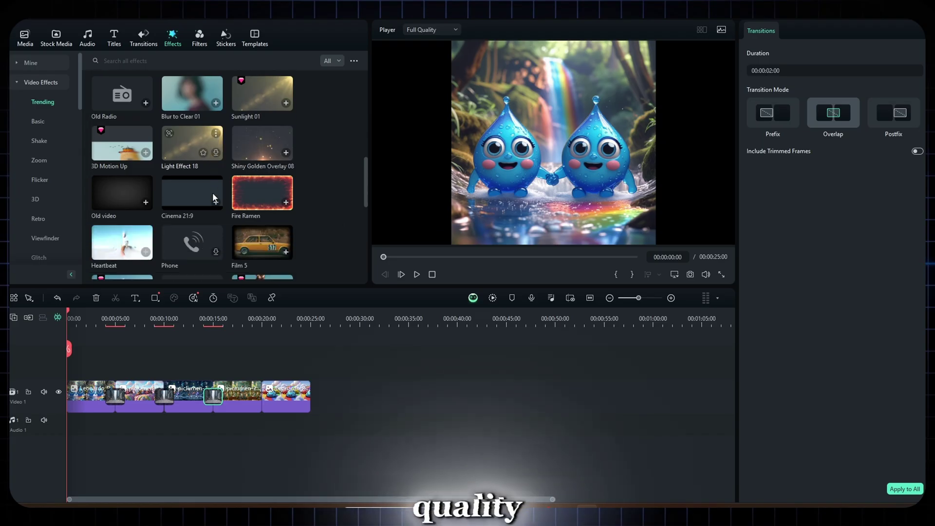
pyautogui.scroll(1, 212, 198)
pyautogui.scroll(2, 205, 175)
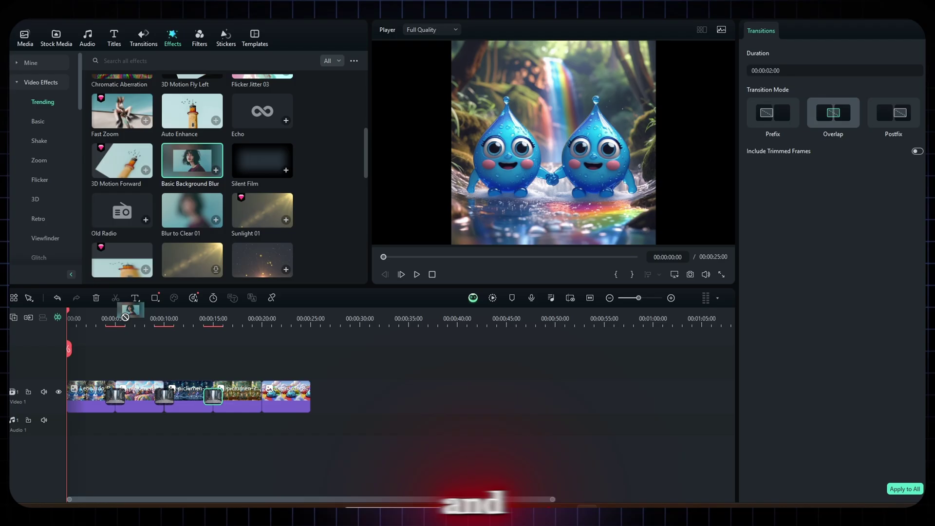
# Drop Basic Background Blur above the first clip and preview it with playback.
pyautogui.moveTo(192, 161); pyautogui.dragTo(95, 366)
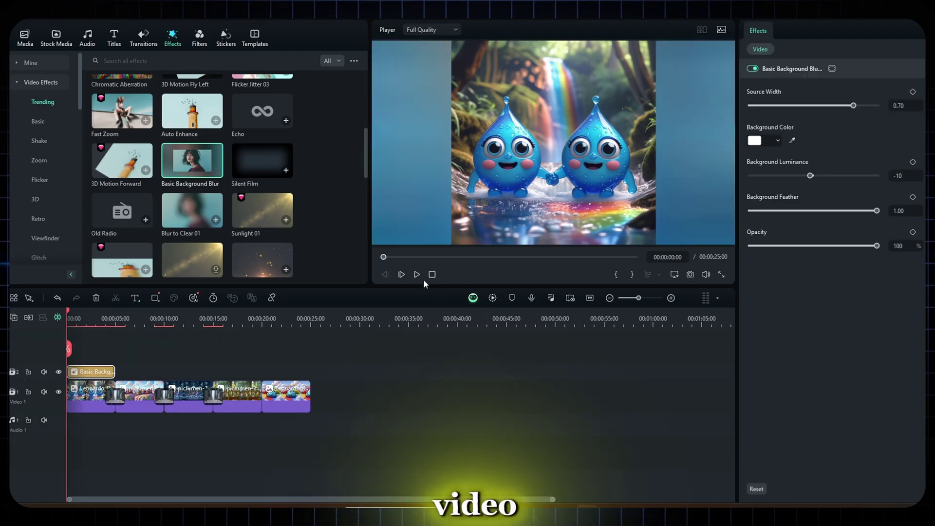
pyautogui.click(417, 274)
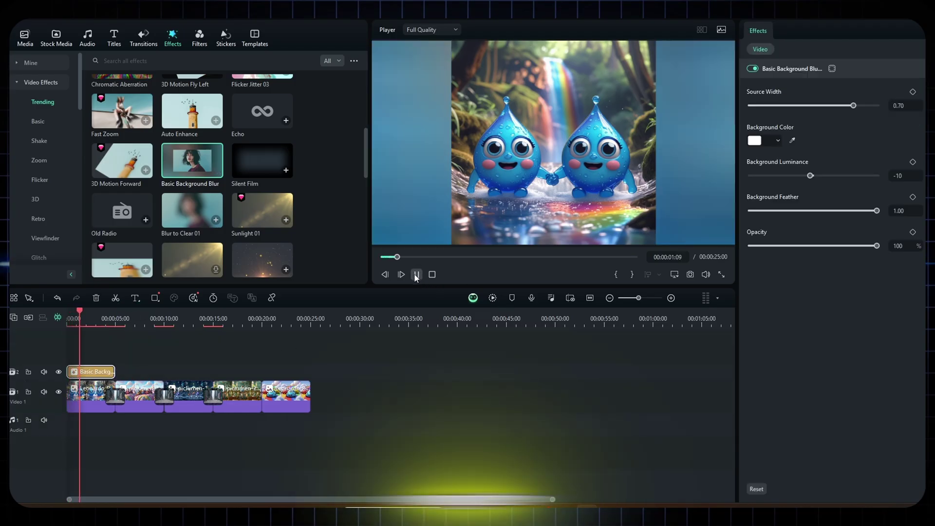
pyautogui.click(417, 274)
pyautogui.click(67, 318)
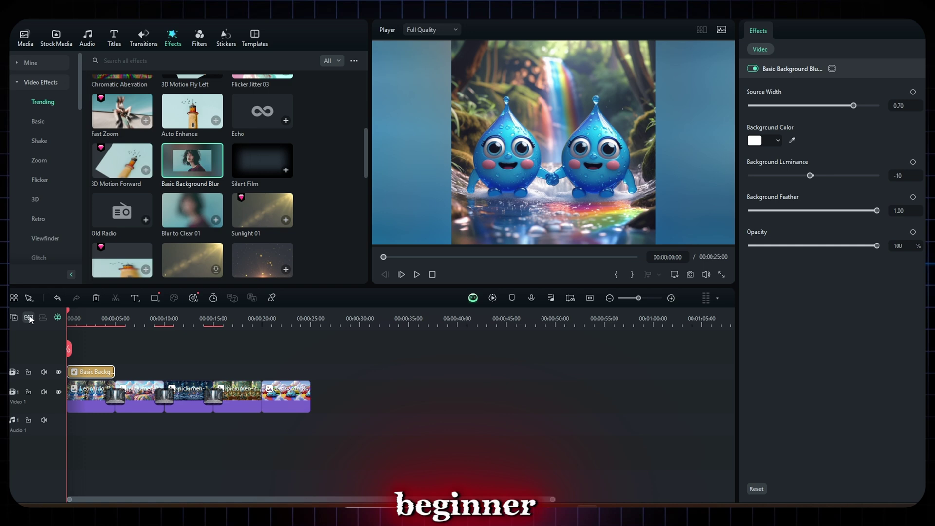
# Scrub to the cartoon cars clip and back, then choose Export > Create Video.
pyautogui.click(114, 37)
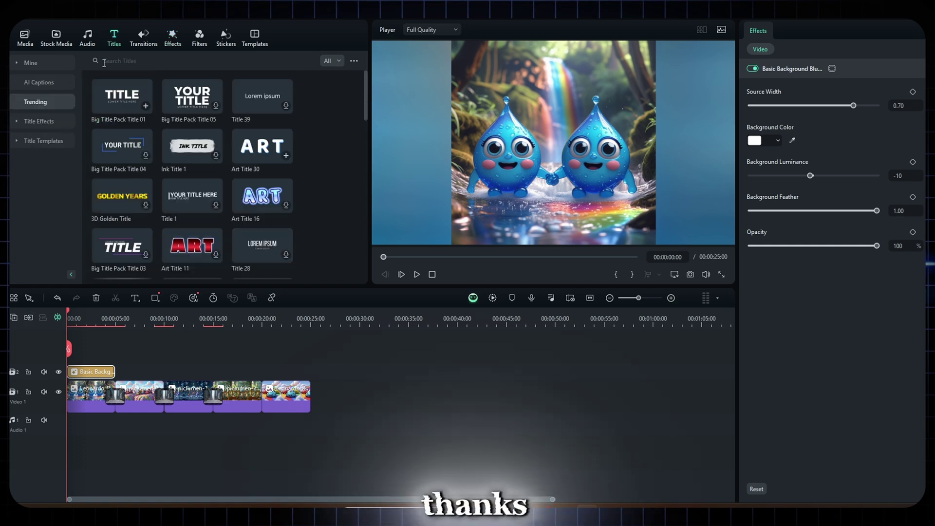
pyautogui.scroll(-5, 207, 195)
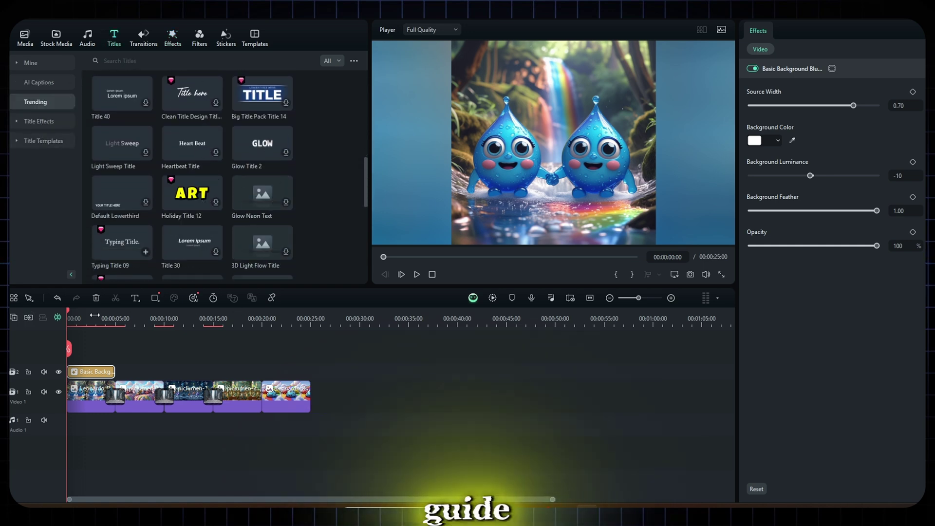
pyautogui.moveTo(68, 317); pyautogui.dragTo(275, 322)
pyautogui.click(68, 321)
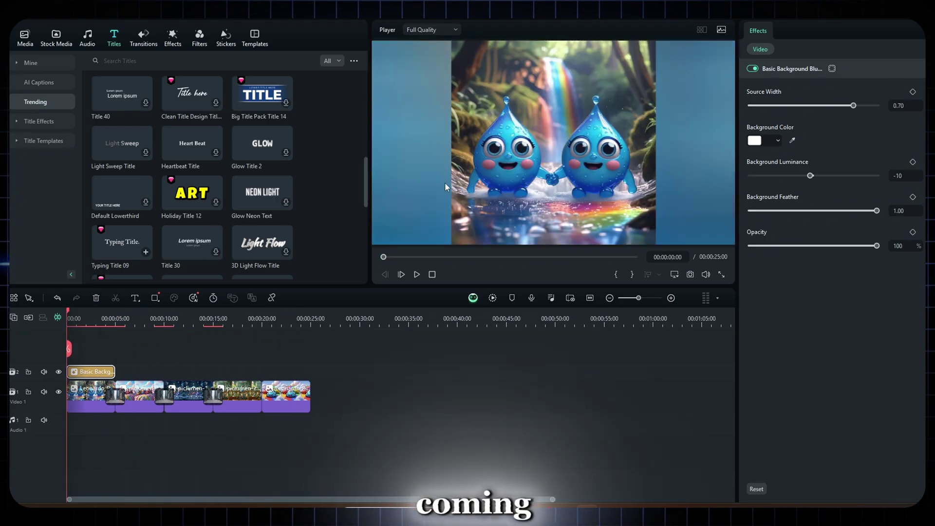
pyautogui.click(861, 19)
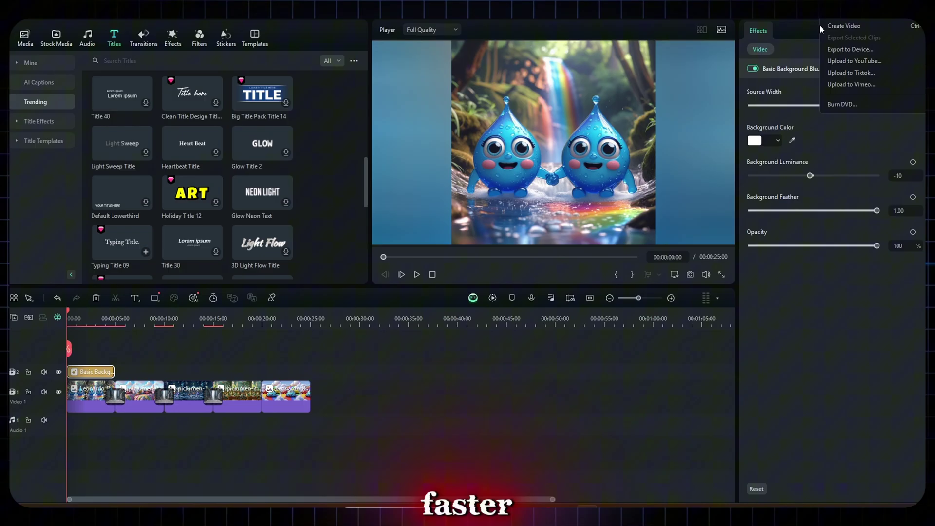
pyautogui.click(836, 26)
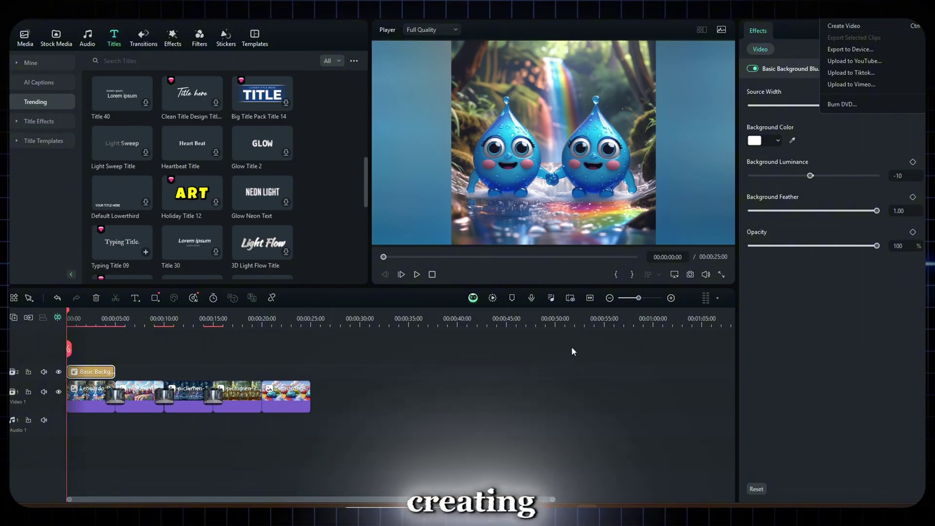